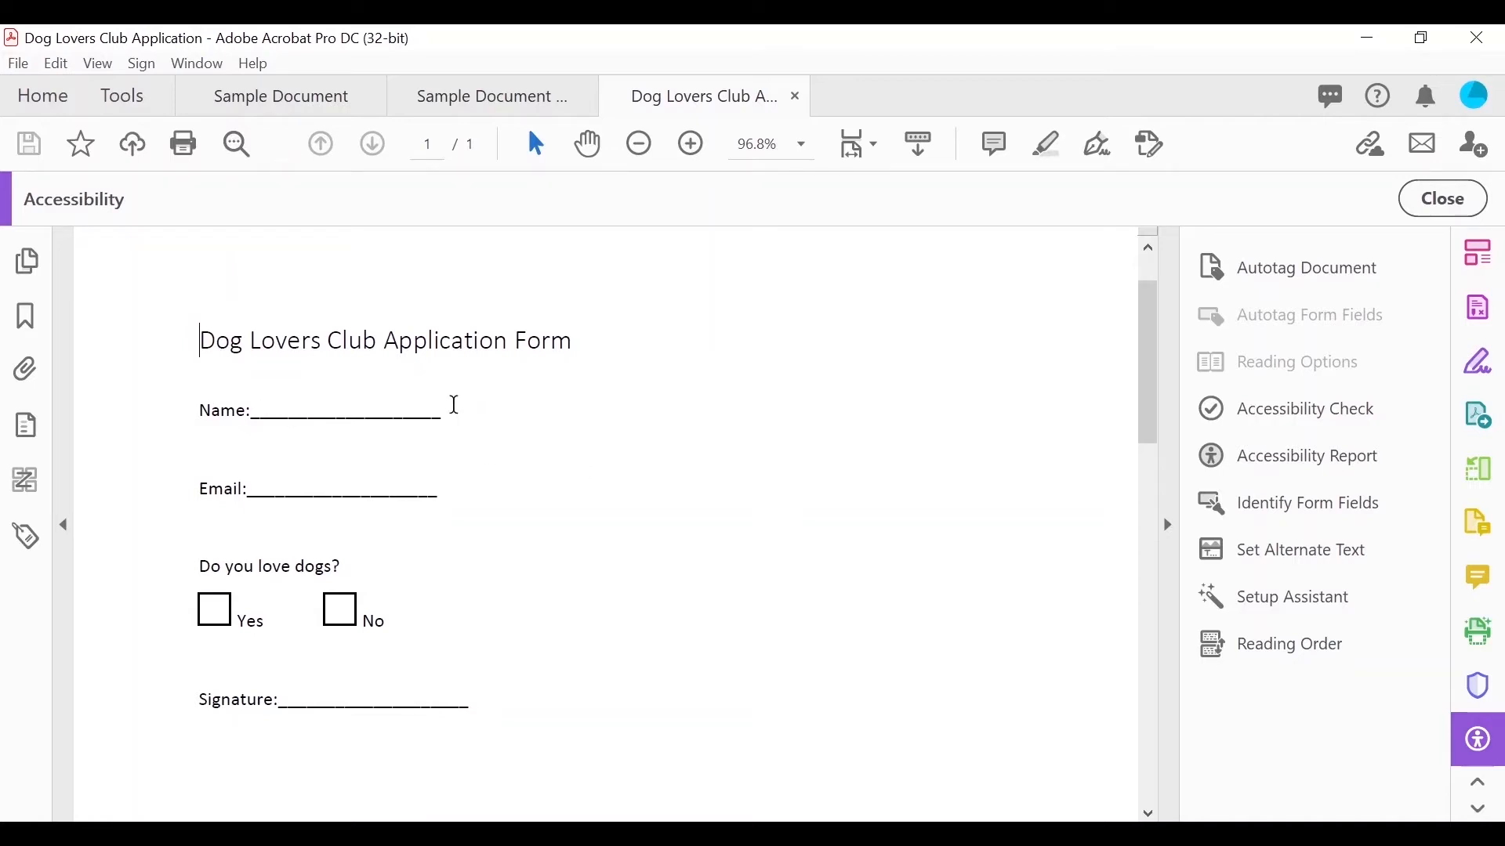
Step: Activate Read Out Loud for the Dog Lovers Club application form
{"action": "mouse_move", "coordinate": [439, 406]}
{"action": "left_mouse_down"}
{"action": "mouse_move", "coordinate": [250, 410]}
{"action": "mouse_move", "coordinate": [468, 410]}
{"action": "left_mouse_up"}
{"action": "left_click", "coordinate": [535, 417]}
{"action": "left_click", "coordinate": [98, 64]}
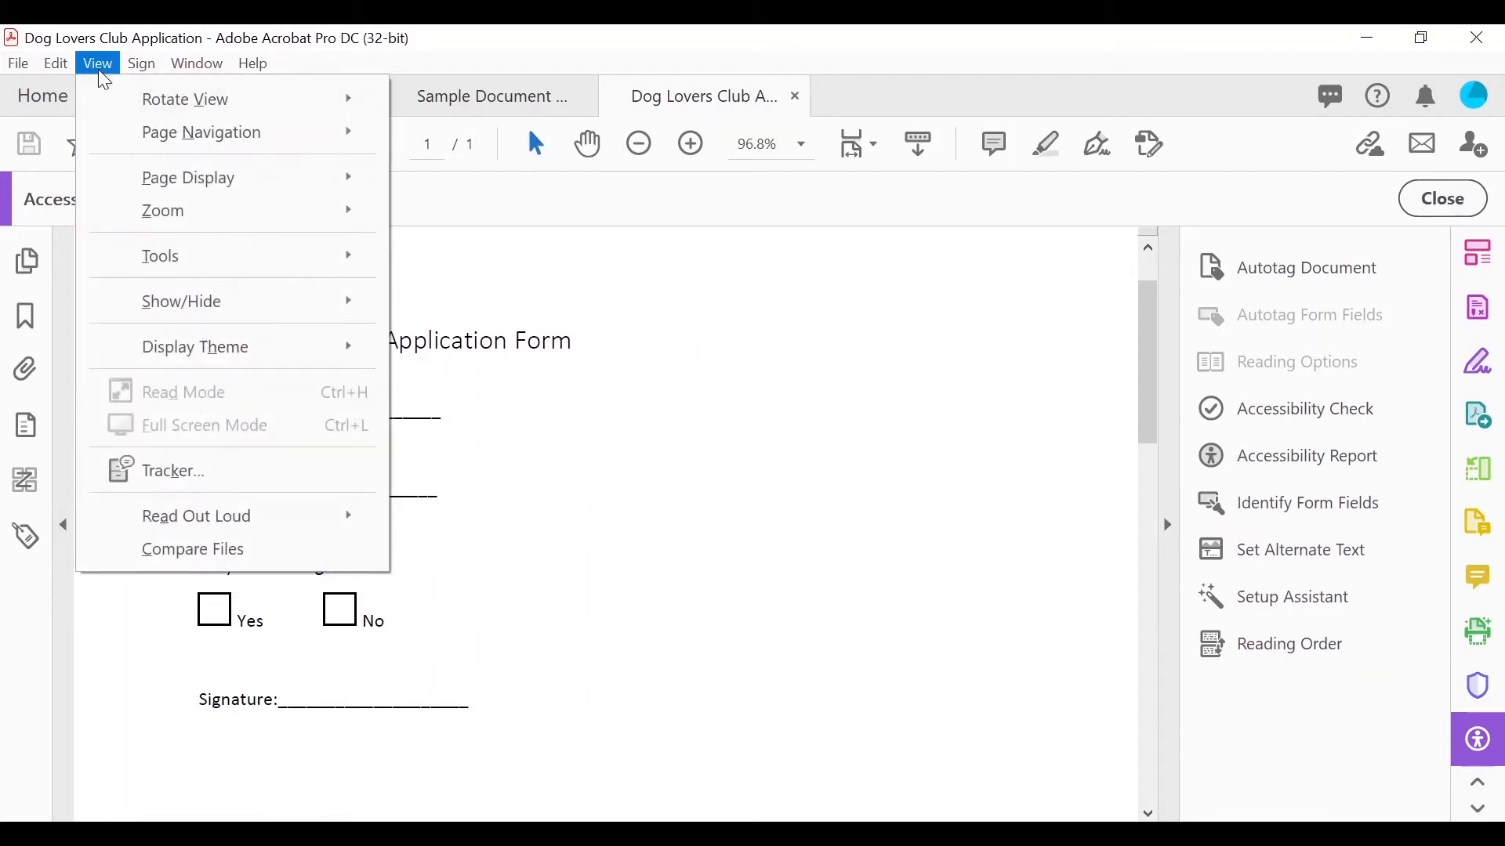
{"action": "mouse_move", "coordinate": [242, 530]}
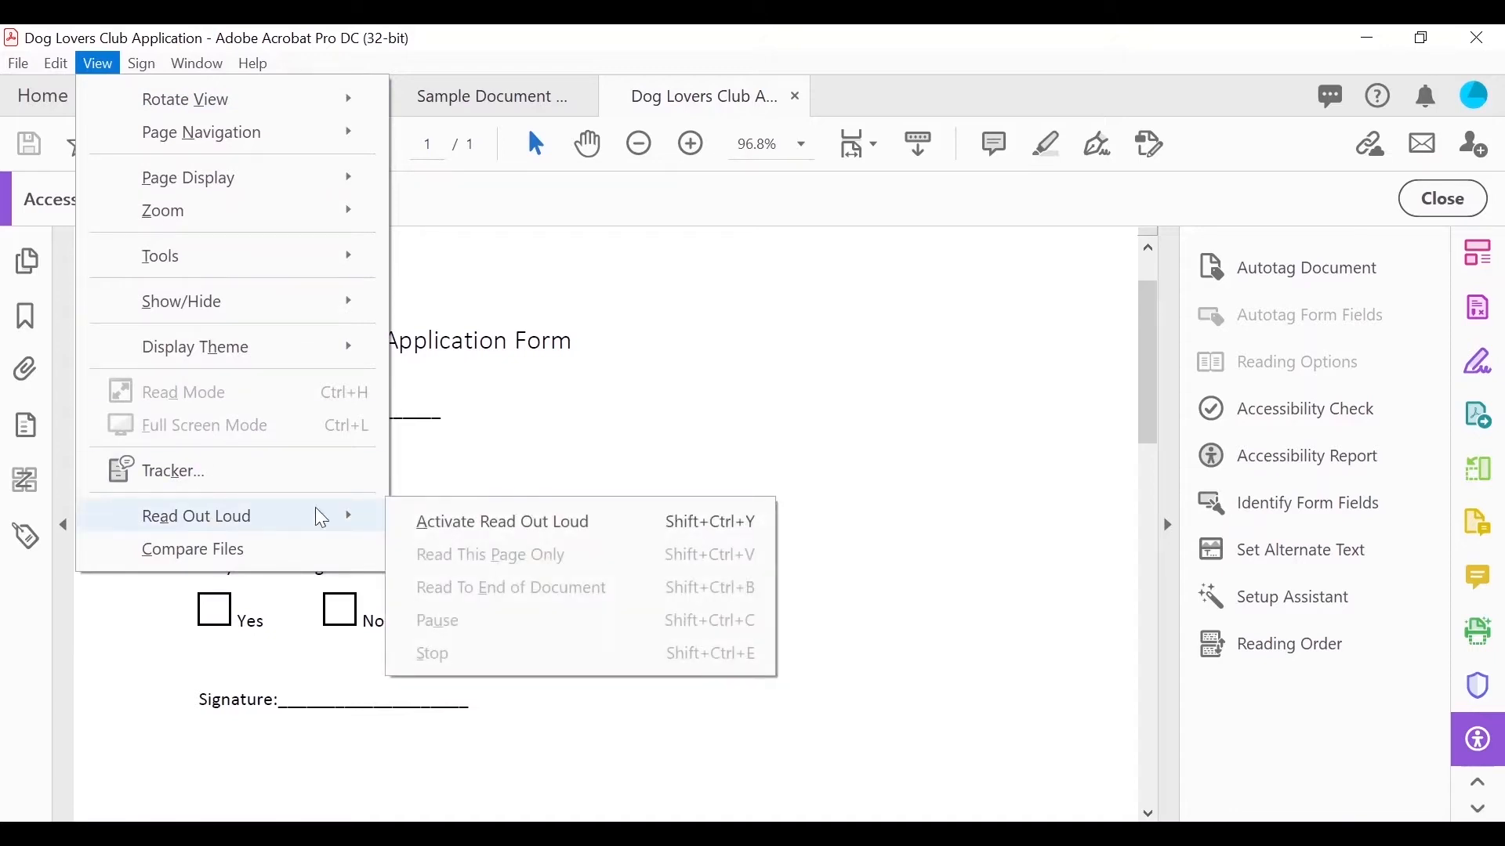
{"action": "left_click", "coordinate": [434, 526]}
Step: Have only the current page read aloud and stop the reading
{"action": "left_click", "coordinate": [99, 64]}
{"action": "mouse_move", "coordinate": [242, 514]}
{"action": "left_click", "coordinate": [497, 554]}
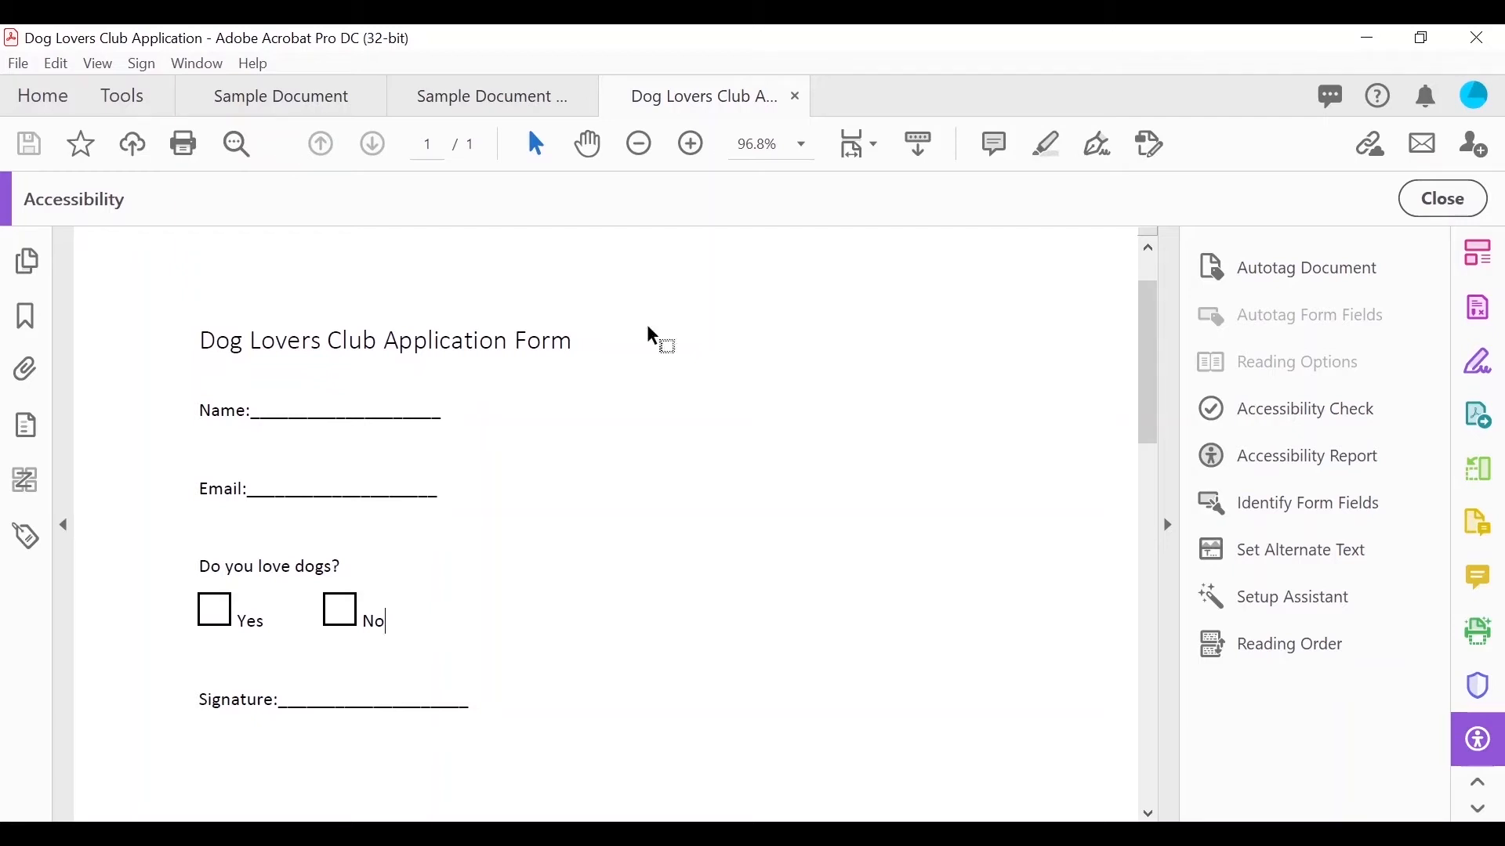
{"action": "left_click", "coordinate": [97, 62]}
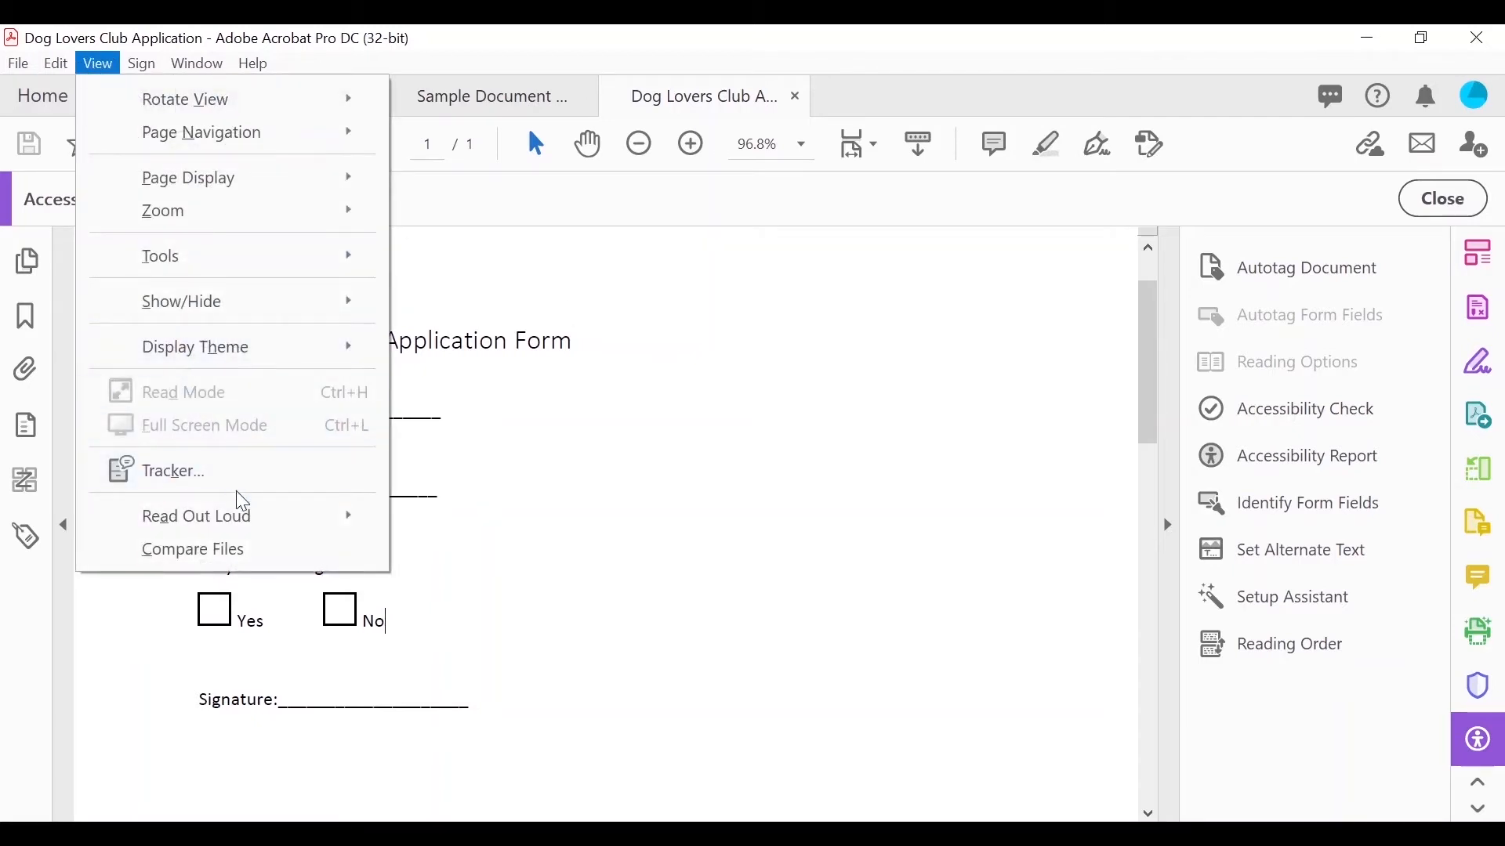
{"action": "mouse_move", "coordinate": [251, 515]}
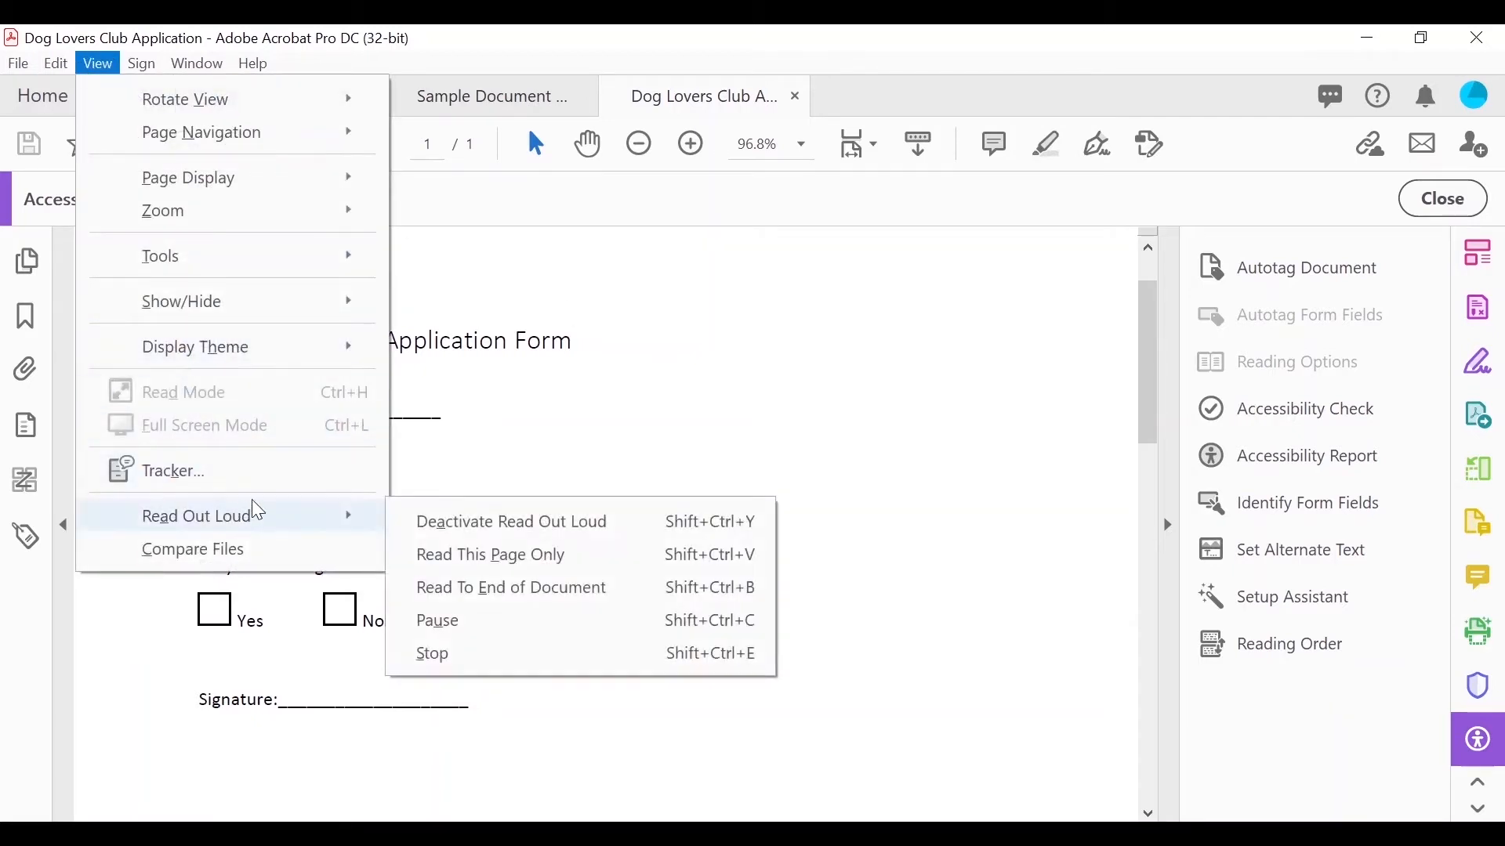
{"action": "left_click", "coordinate": [460, 657]}
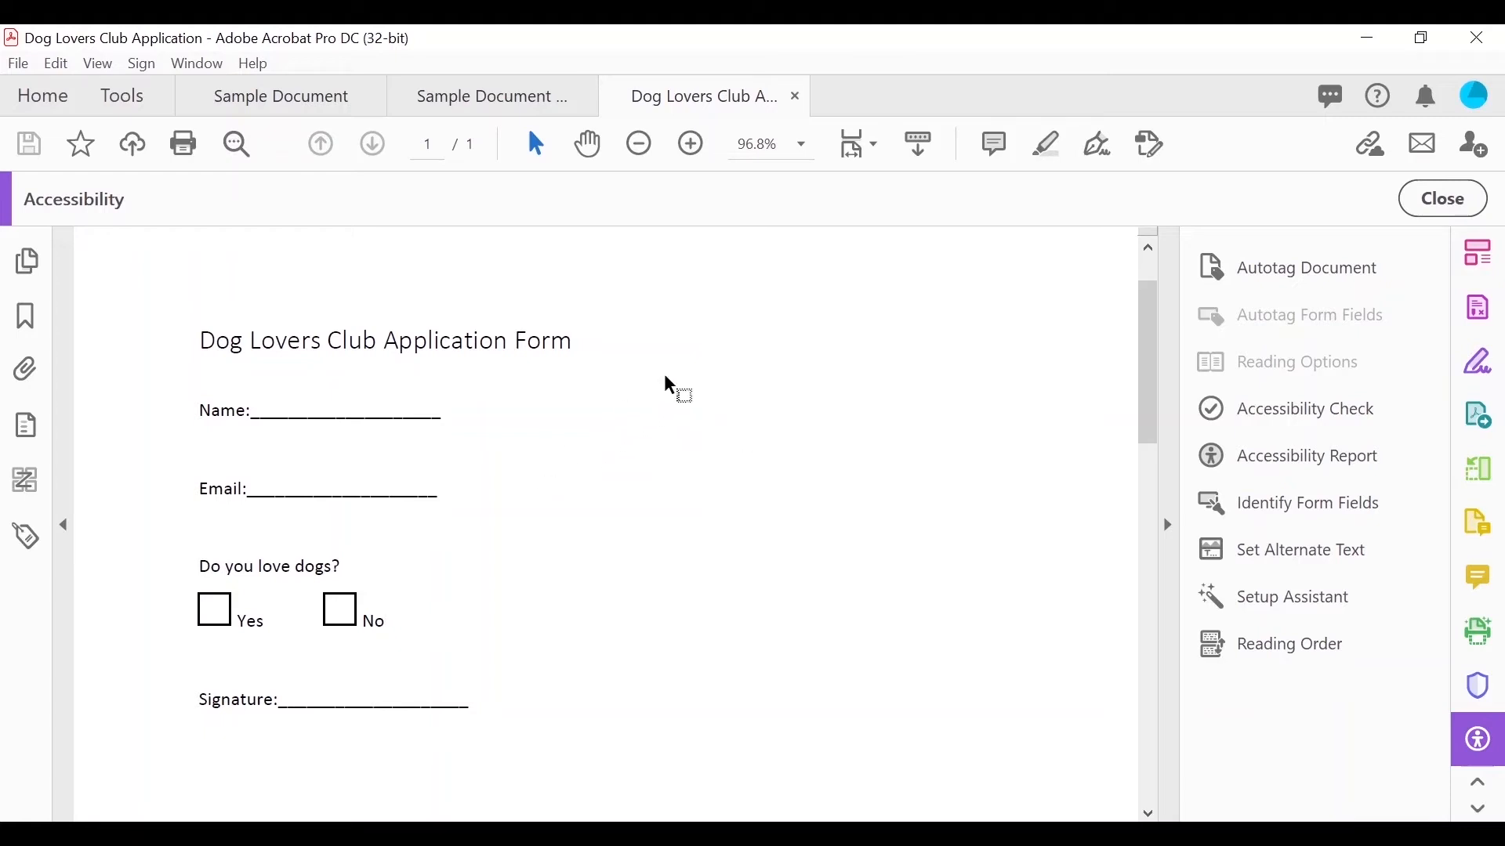
Step: With the Reading Order tool, tag the underscore line after Name as a separate Text/Paragraph element
{"action": "left_click", "coordinate": [1273, 654]}
{"action": "left_click_drag", "start_coordinate": [722, 57], "coordinate": [1050, 58]}
{"action": "mouse_move", "coordinate": [482, 380]}
{"action": "left_mouse_down"}
{"action": "mouse_move", "coordinate": [352, 427]}
{"action": "mouse_move", "coordinate": [248, 423]}
{"action": "left_mouse_up"}
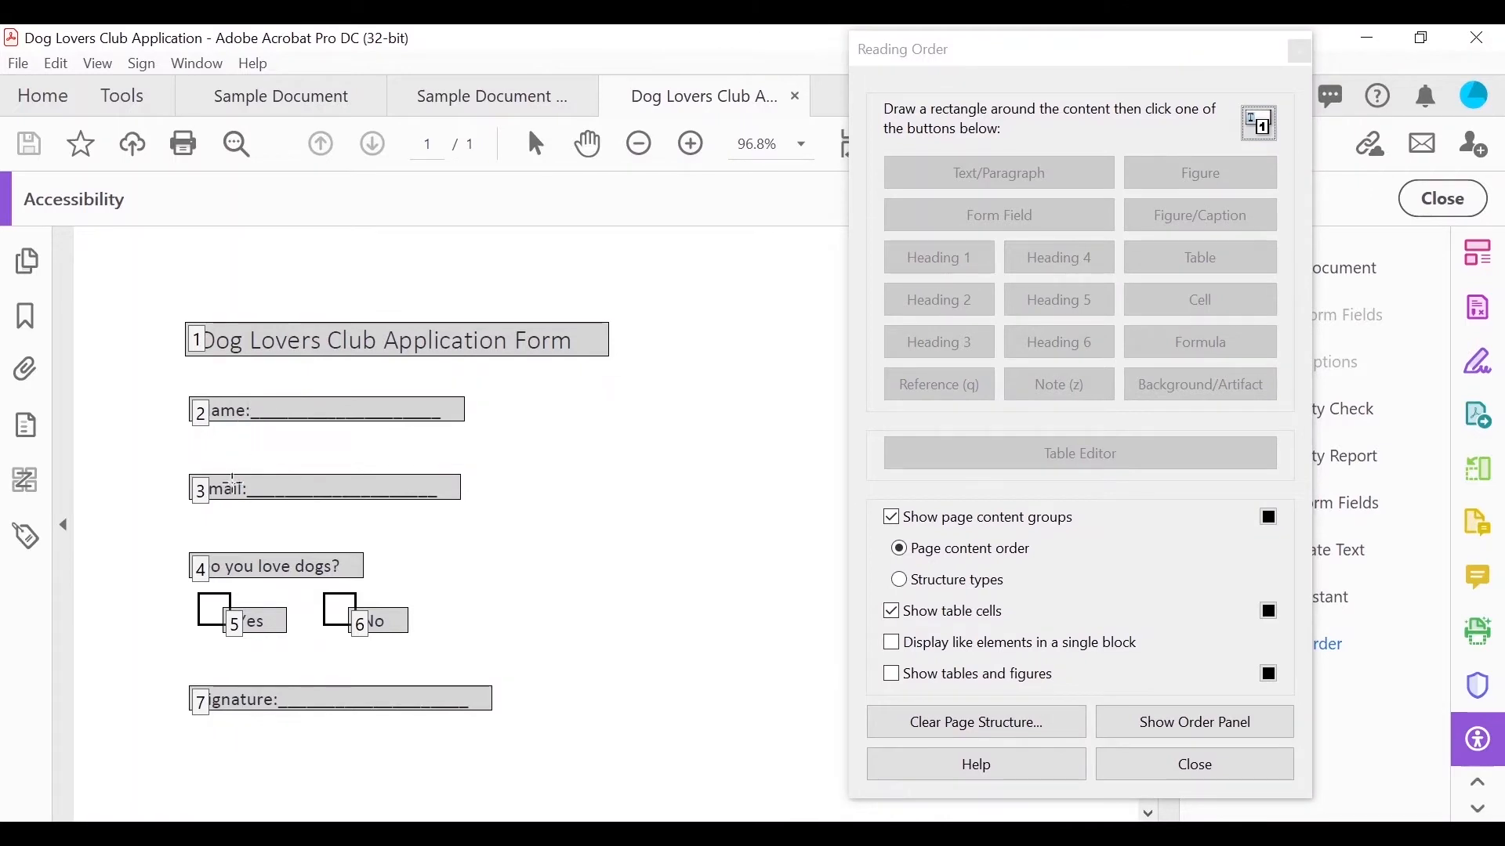
{"action": "left_click_drag", "start_coordinate": [513, 391], "coordinate": [250, 436]}
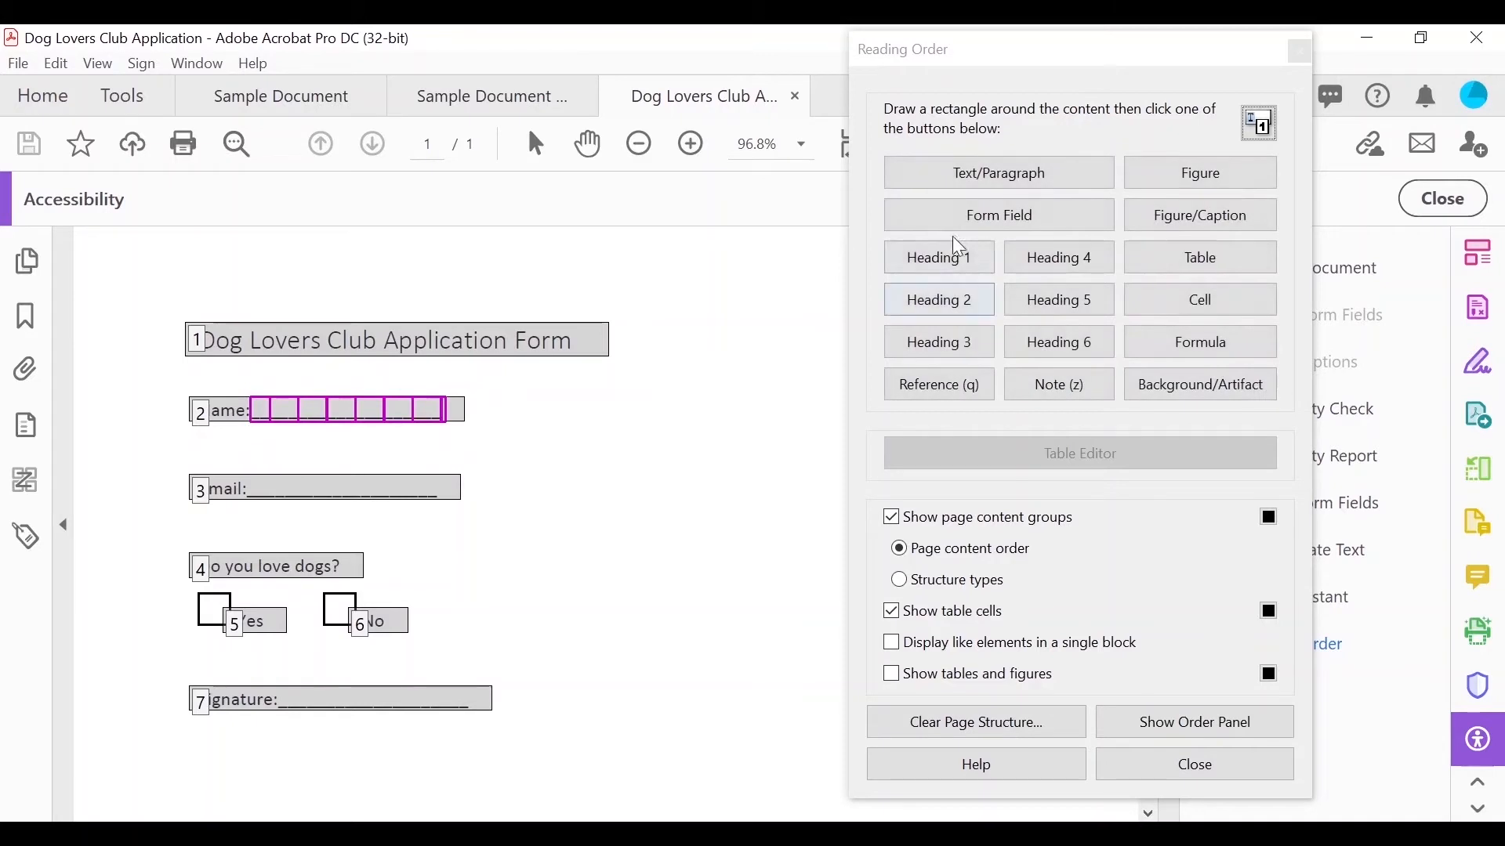
{"action": "left_click", "coordinate": [1055, 179]}
Step: Tag the underscore lines after Email and Signature as separate Text/Paragraph elements and close the Reading Order tool
{"action": "left_click_drag", "start_coordinate": [470, 469], "coordinate": [246, 515]}
{"action": "left_click", "coordinate": [964, 171]}
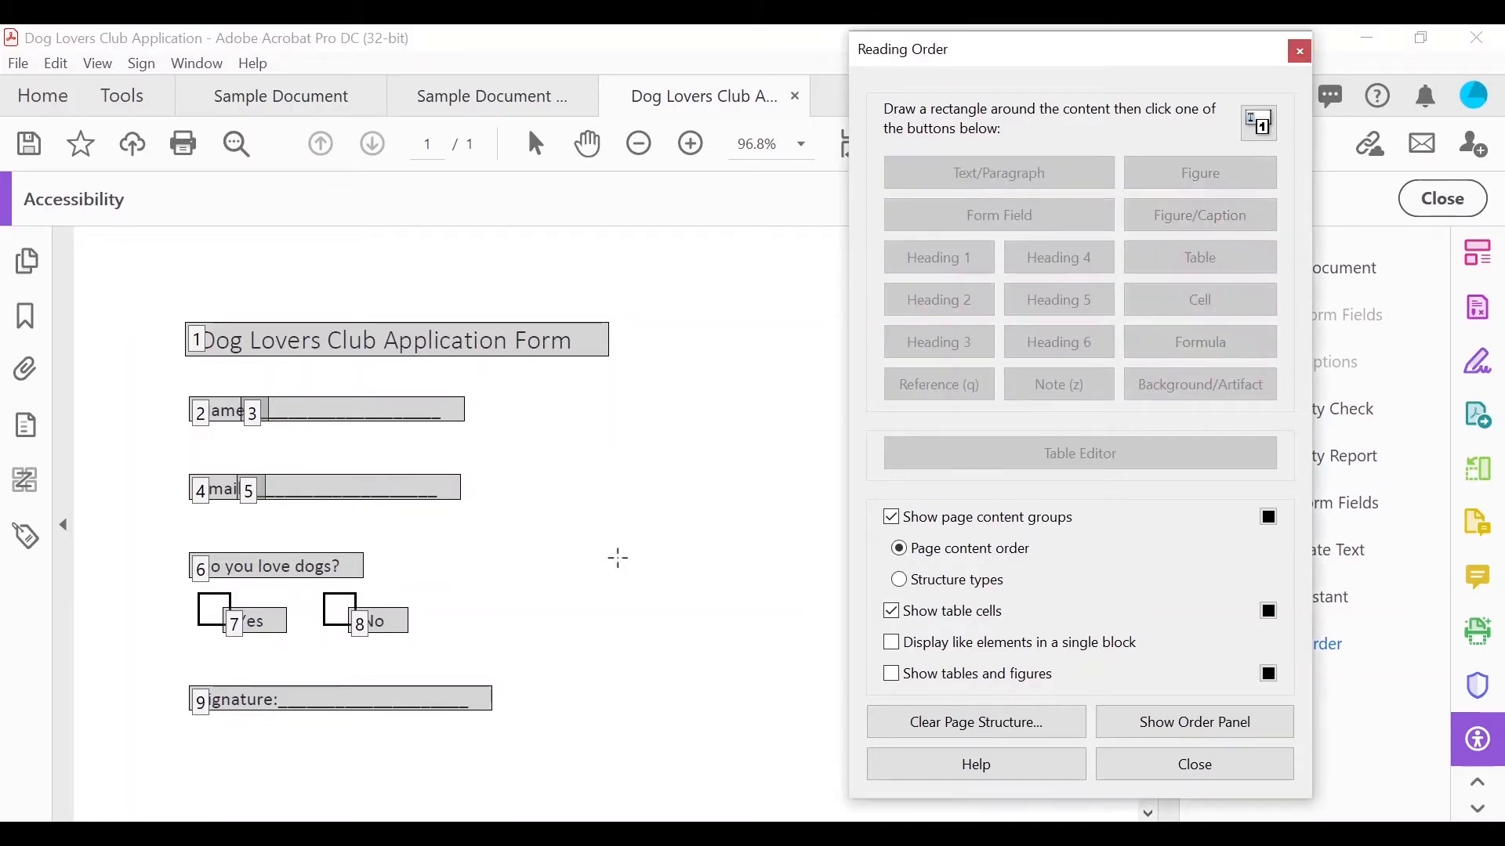
{"action": "left_click_drag", "start_coordinate": [503, 678], "coordinate": [275, 721]}
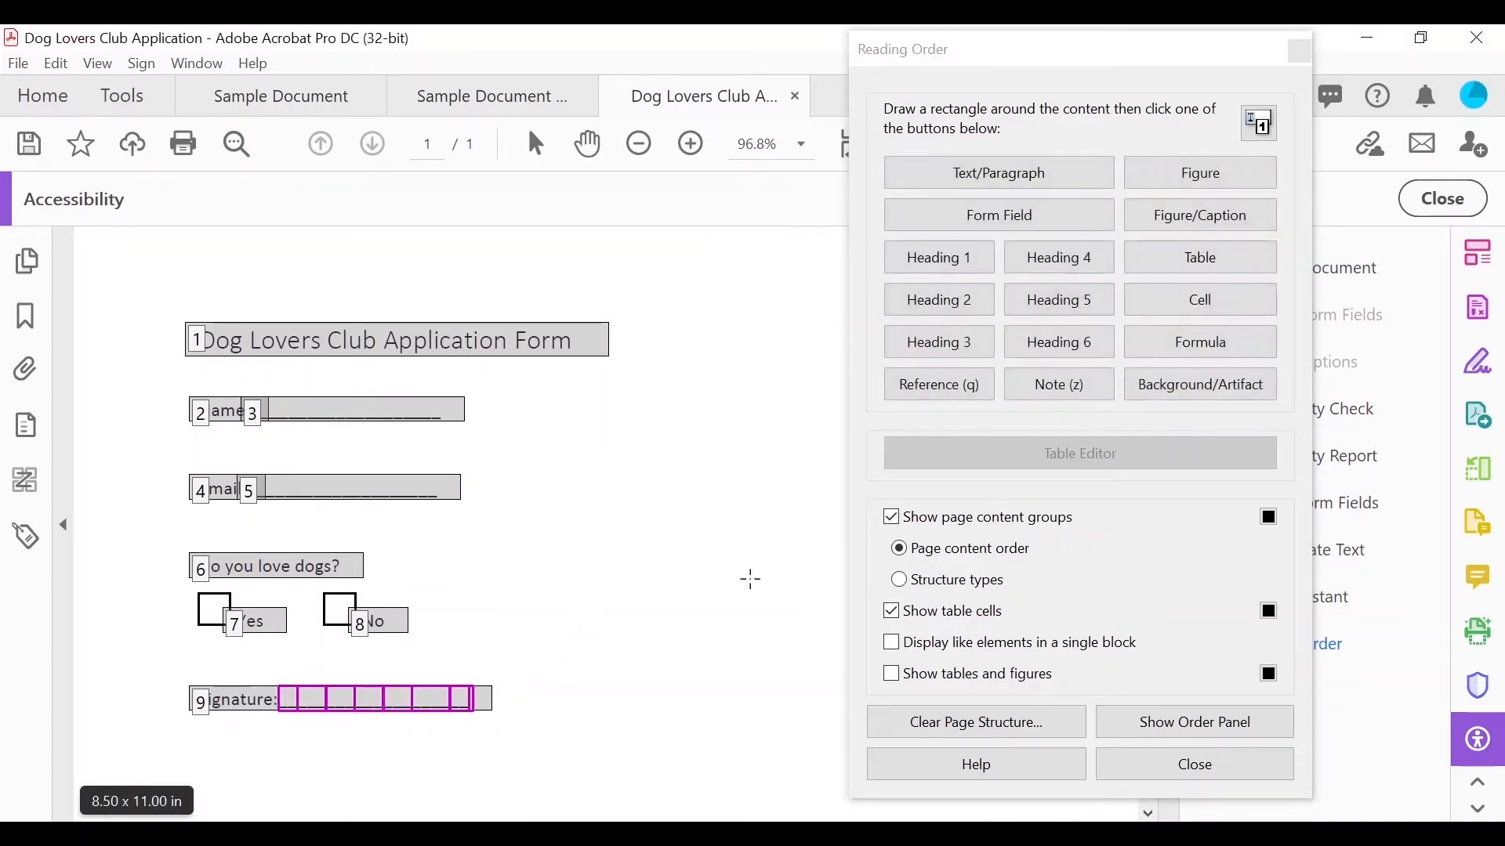
{"action": "left_click", "coordinate": [1059, 177]}
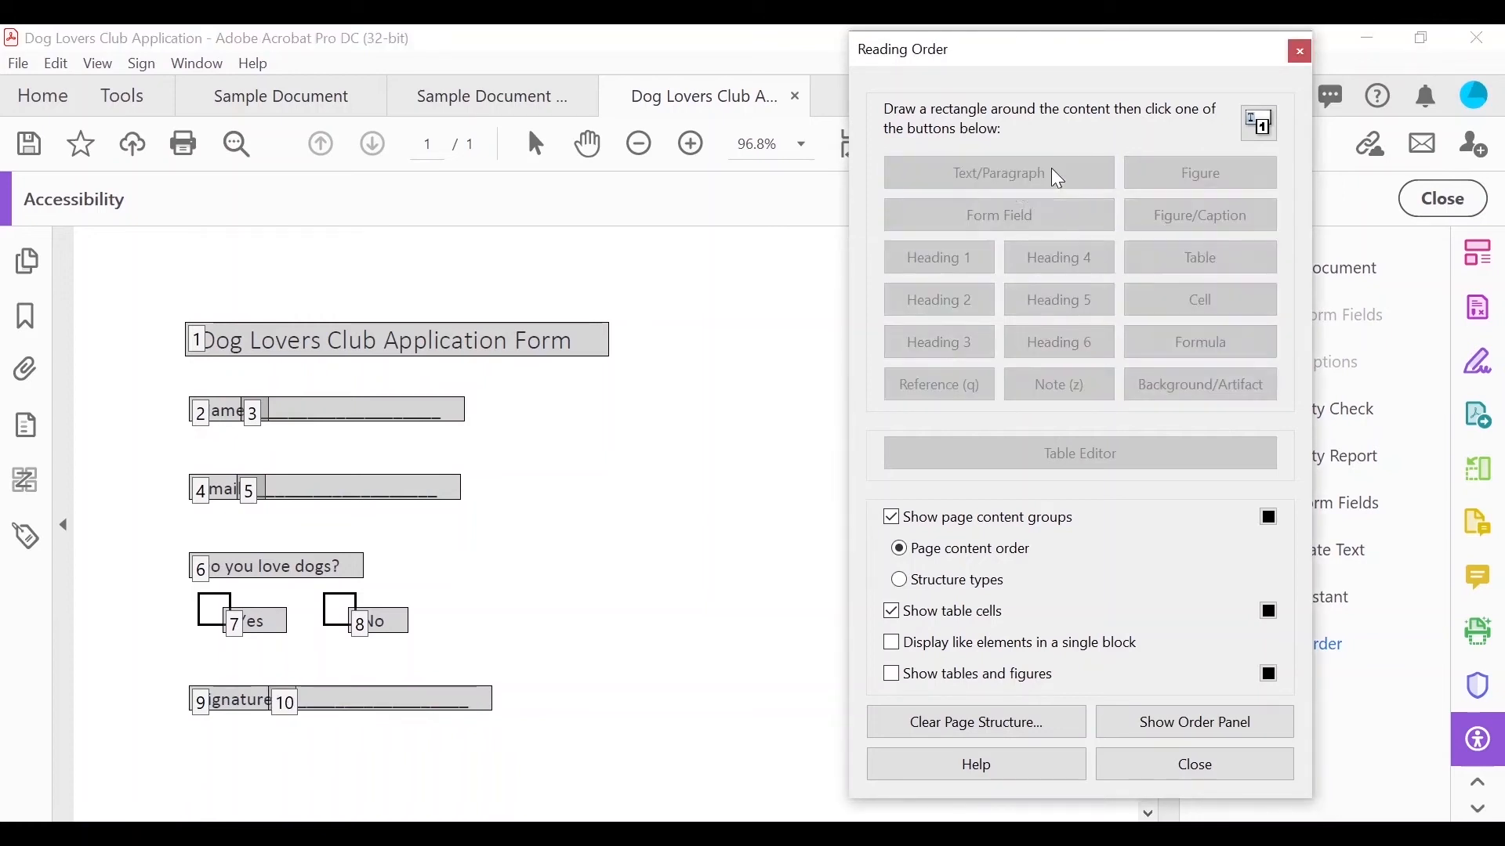
{"action": "left_click", "coordinate": [1194, 772]}
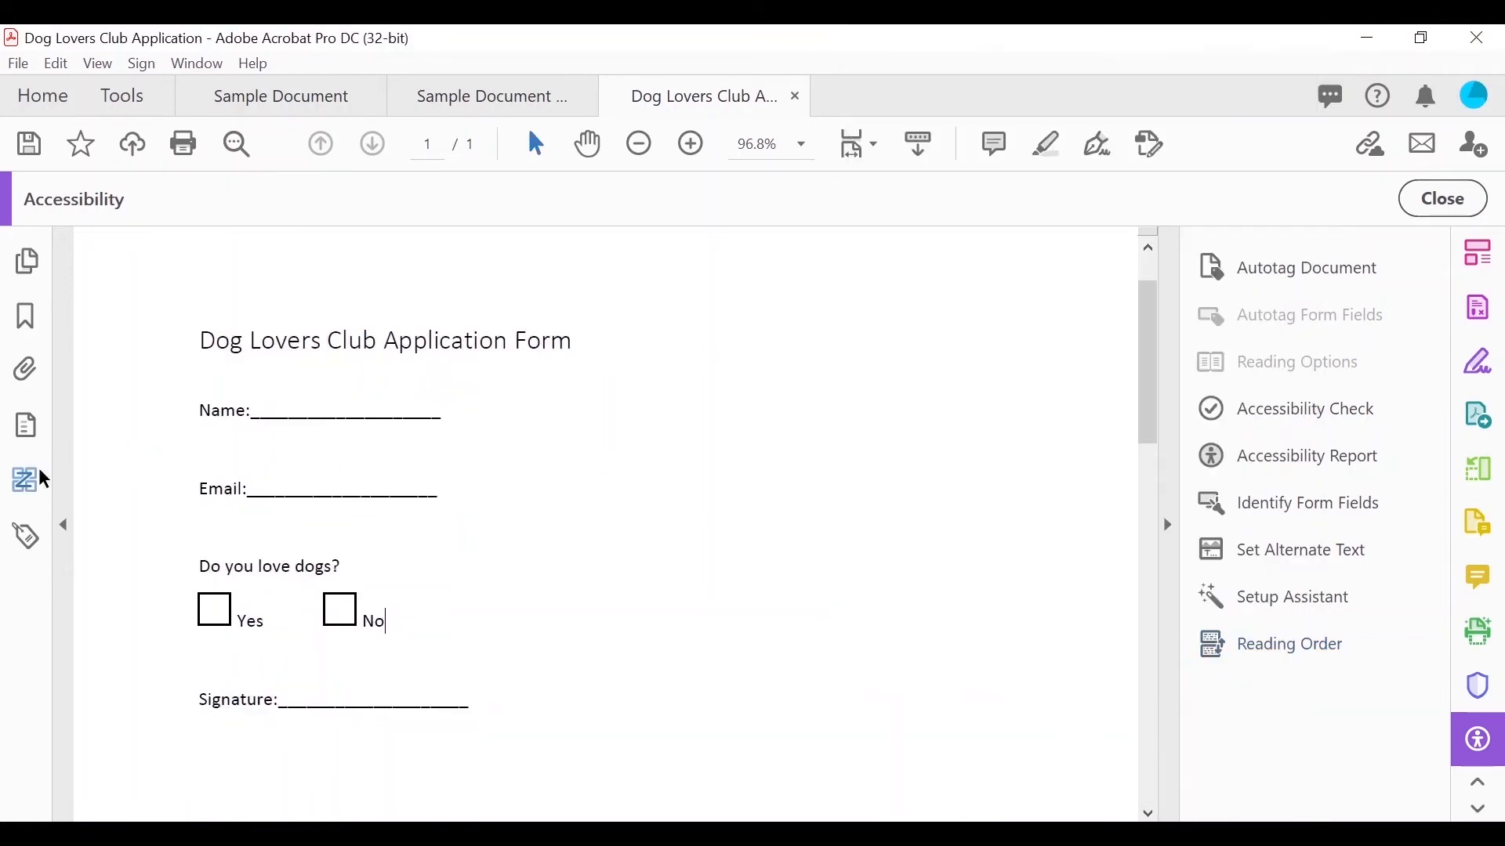
Step: Remove the underscore-line items belonging to Name, Email and Signature from the page's content order
{"action": "left_click", "coordinate": [24, 480]}
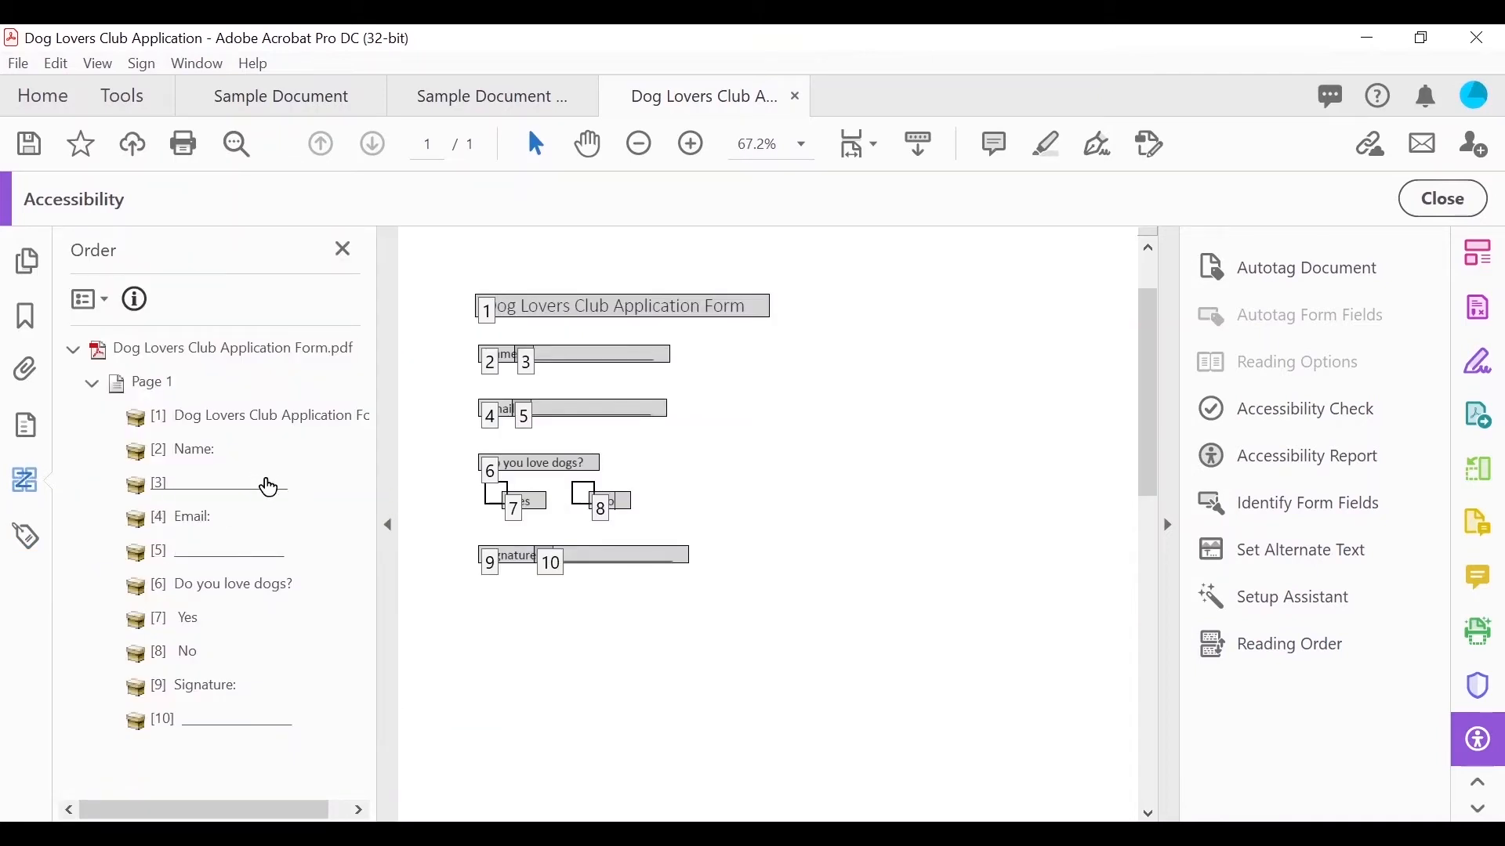
{"action": "left_click", "coordinate": [271, 480]}
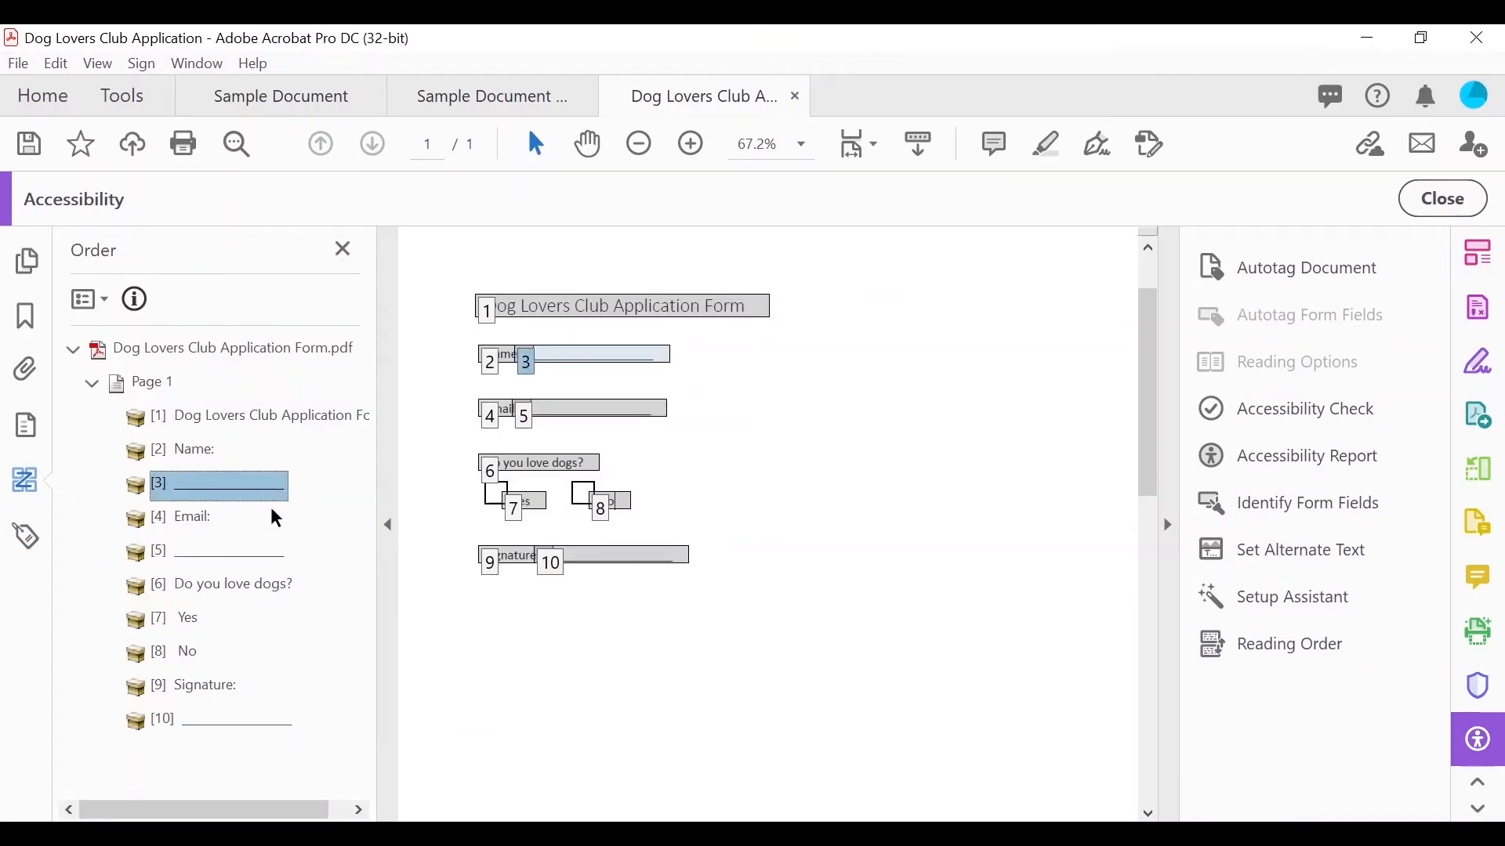
{"action": "left_click_drag", "start_coordinate": [276, 518], "coordinate": [259, 664]}
{"action": "left_click", "coordinate": [236, 537]}
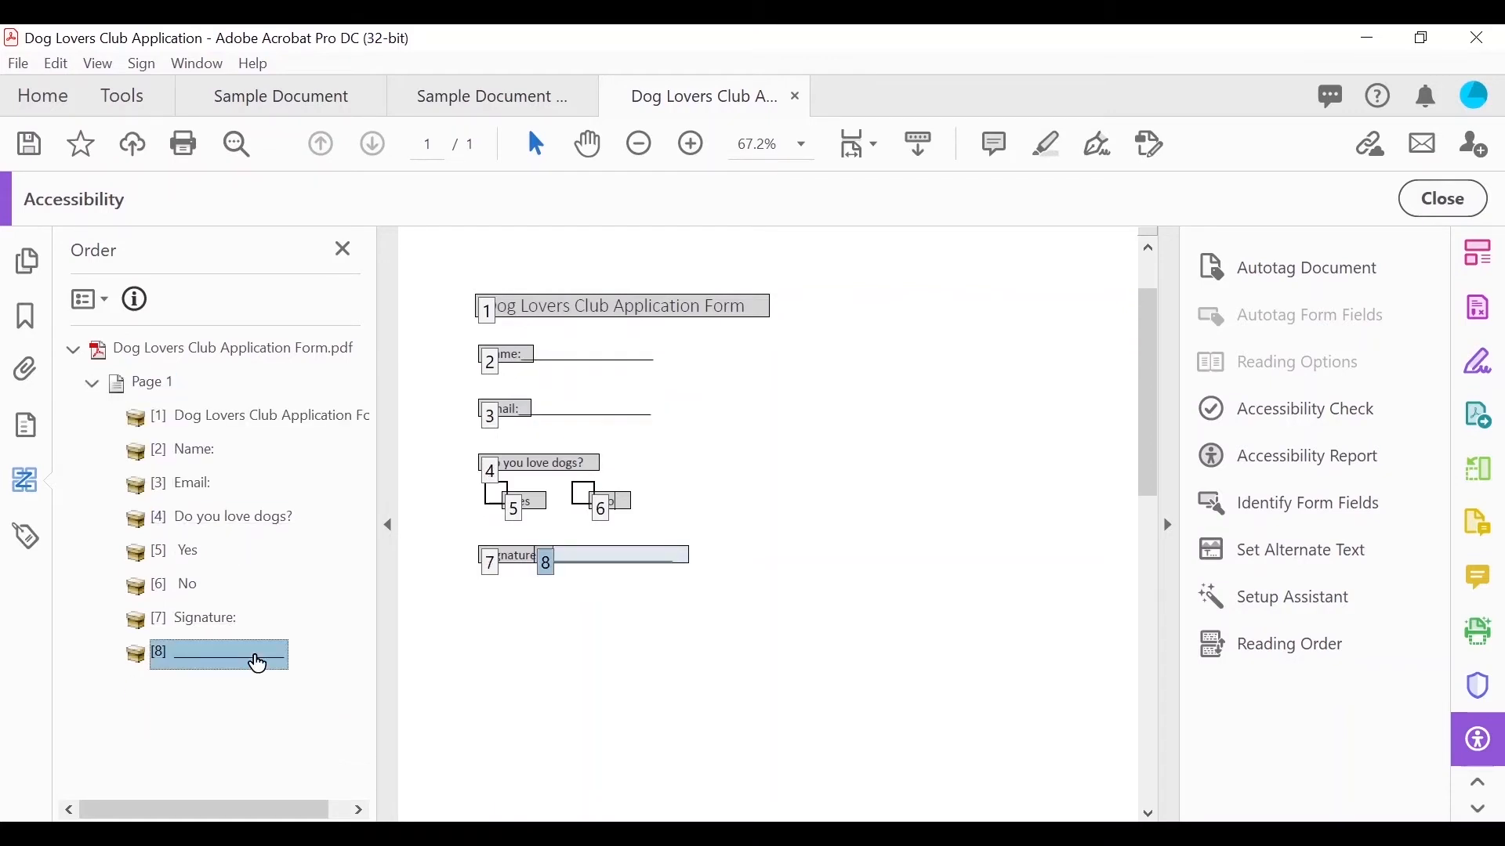
{"action": "key", "text": "Delete"}
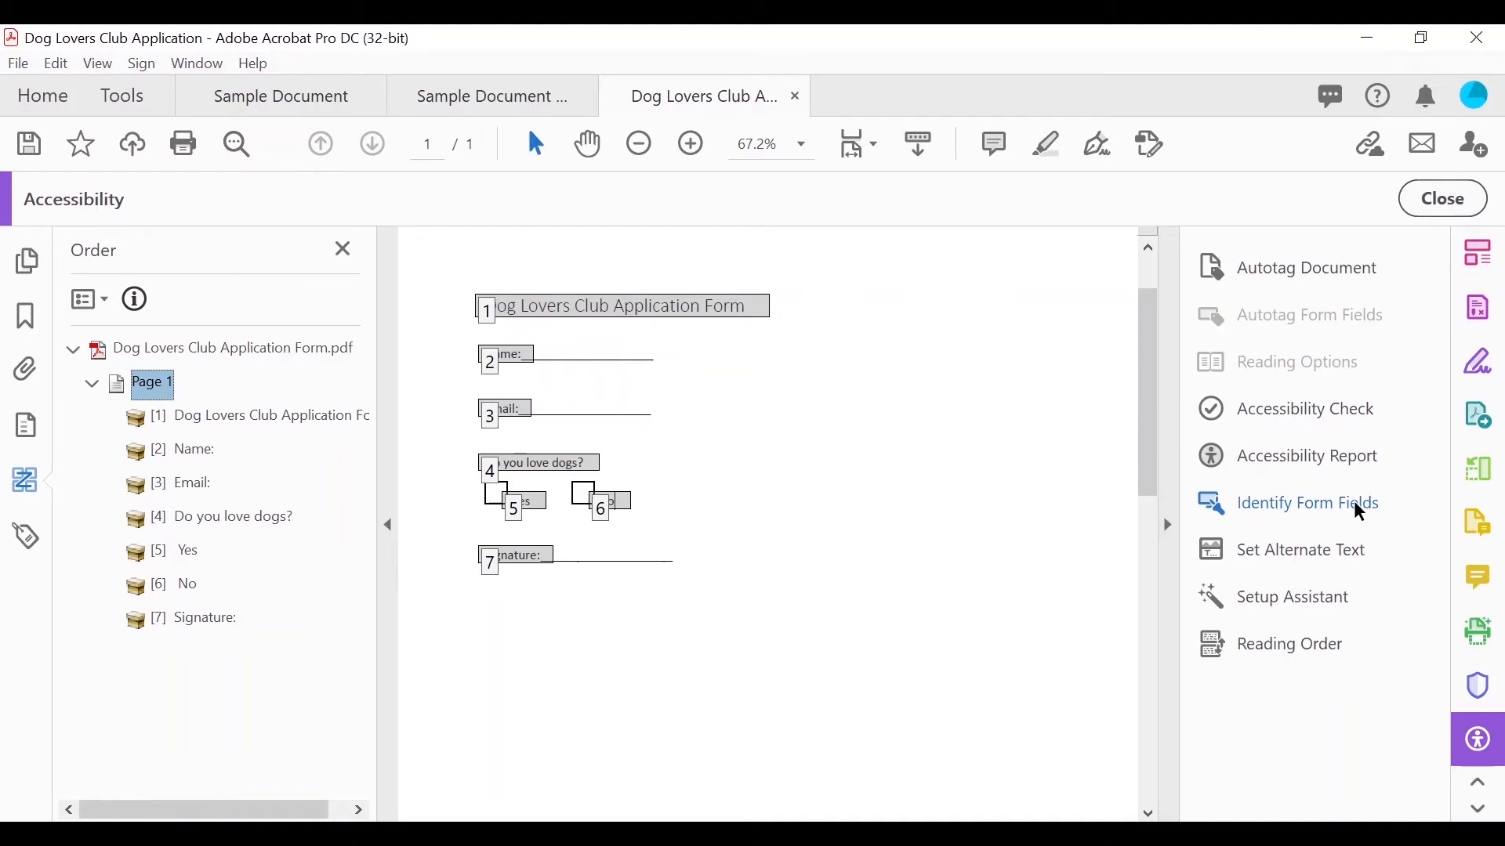
Step: Run Identify Form Fields on the form and review the general properties of the Name text field
{"action": "left_click", "coordinate": [1282, 510]}
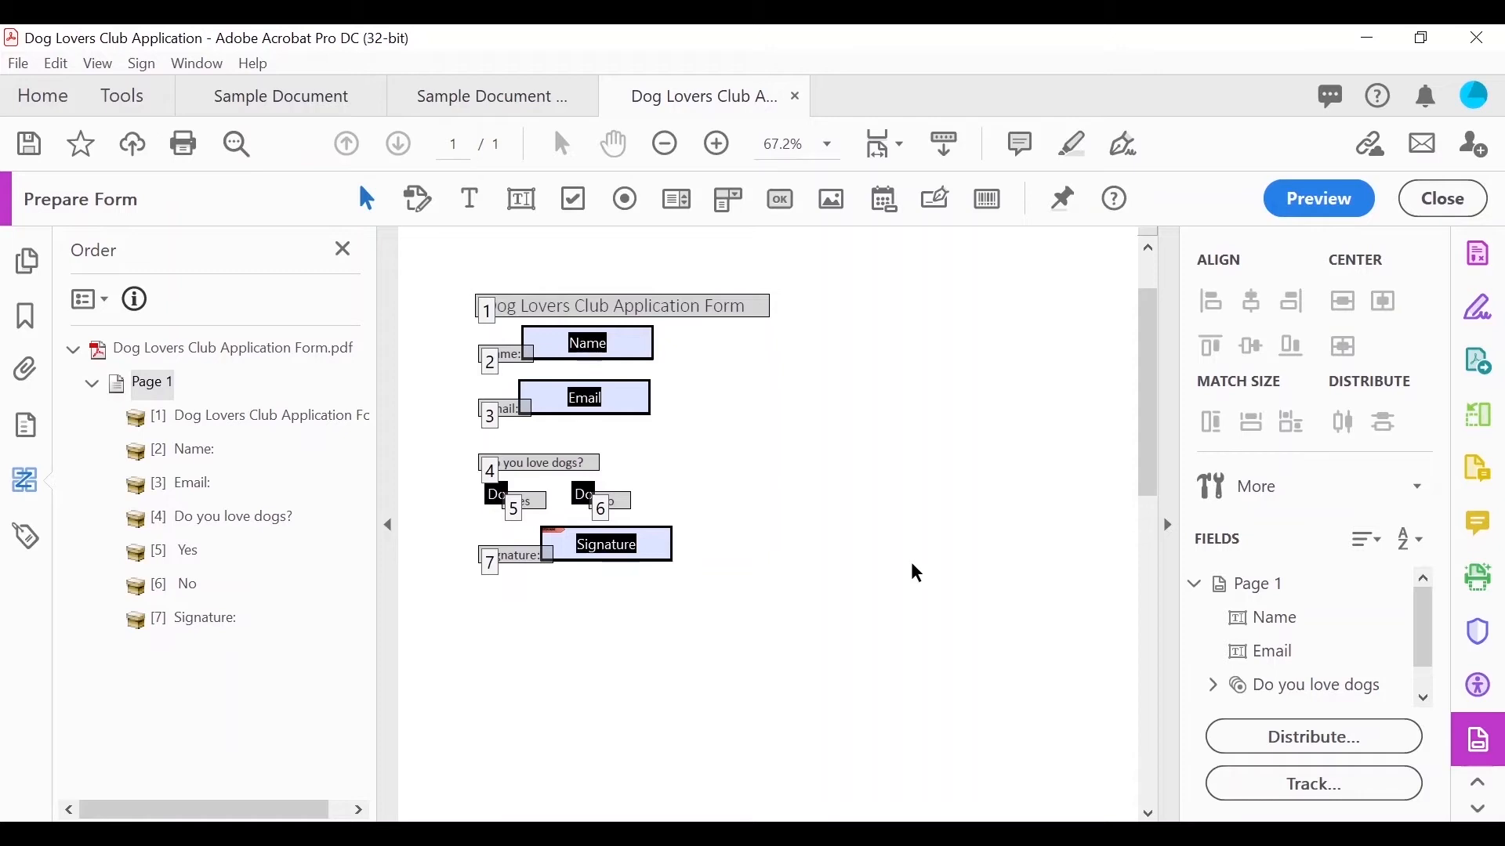
{"action": "left_click", "coordinate": [644, 341]}
{"action": "right_click", "coordinate": [644, 341]}
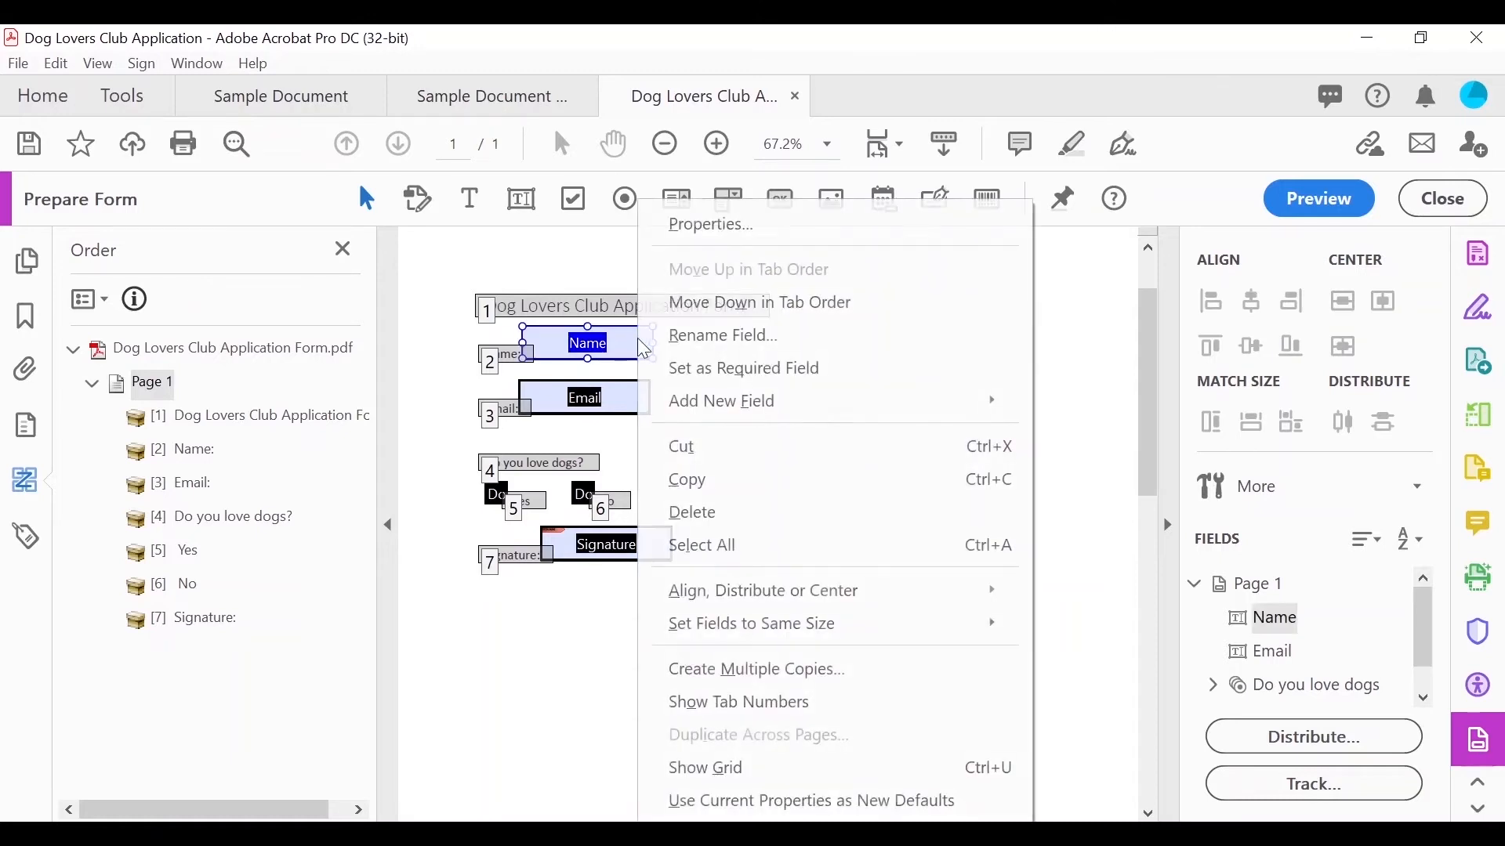
{"action": "left_click", "coordinate": [773, 239]}
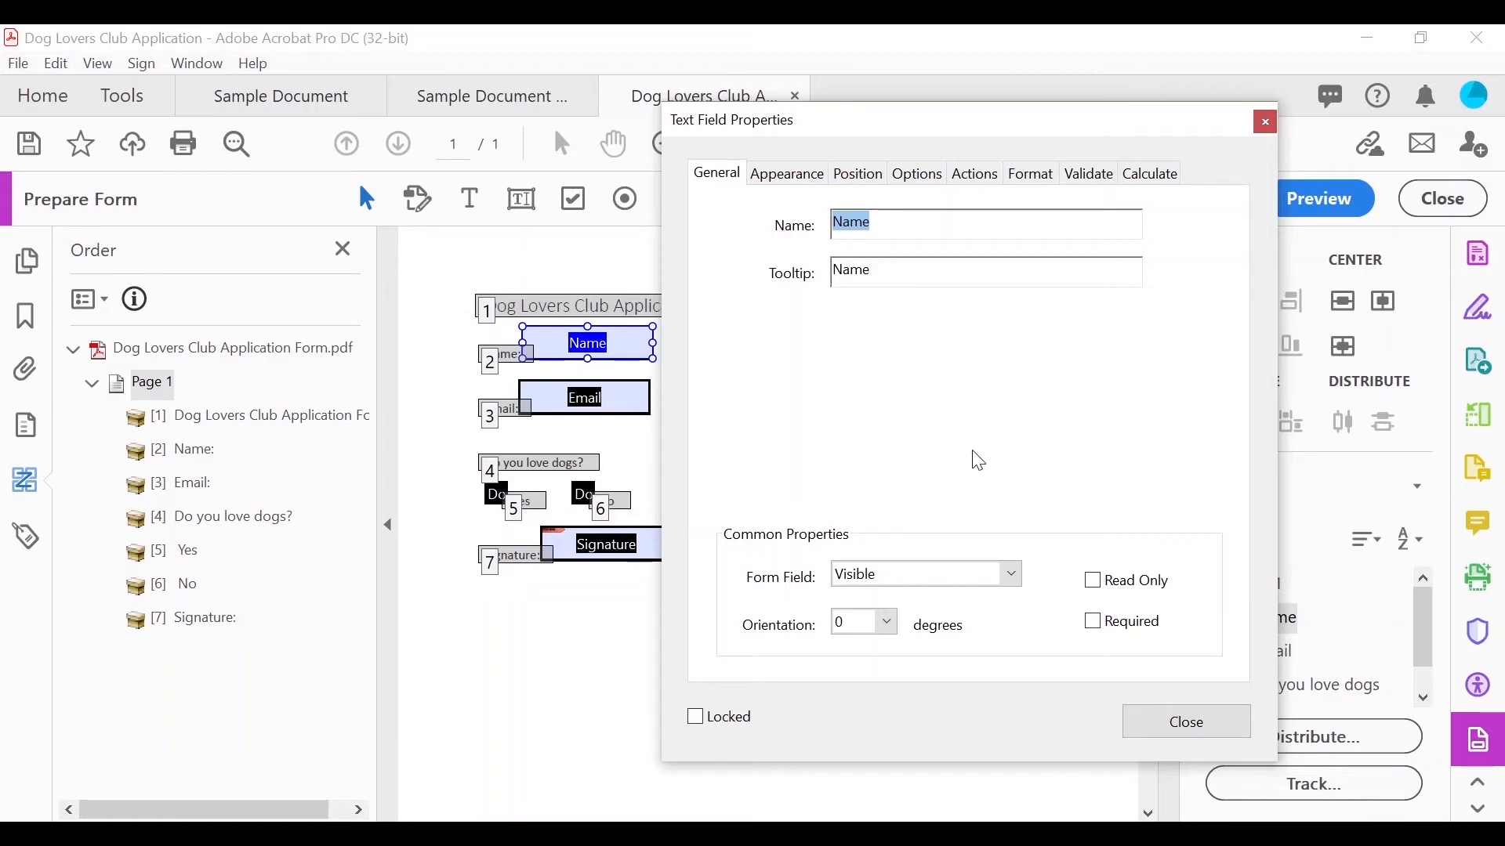
{"action": "left_click", "coordinate": [1183, 721]}
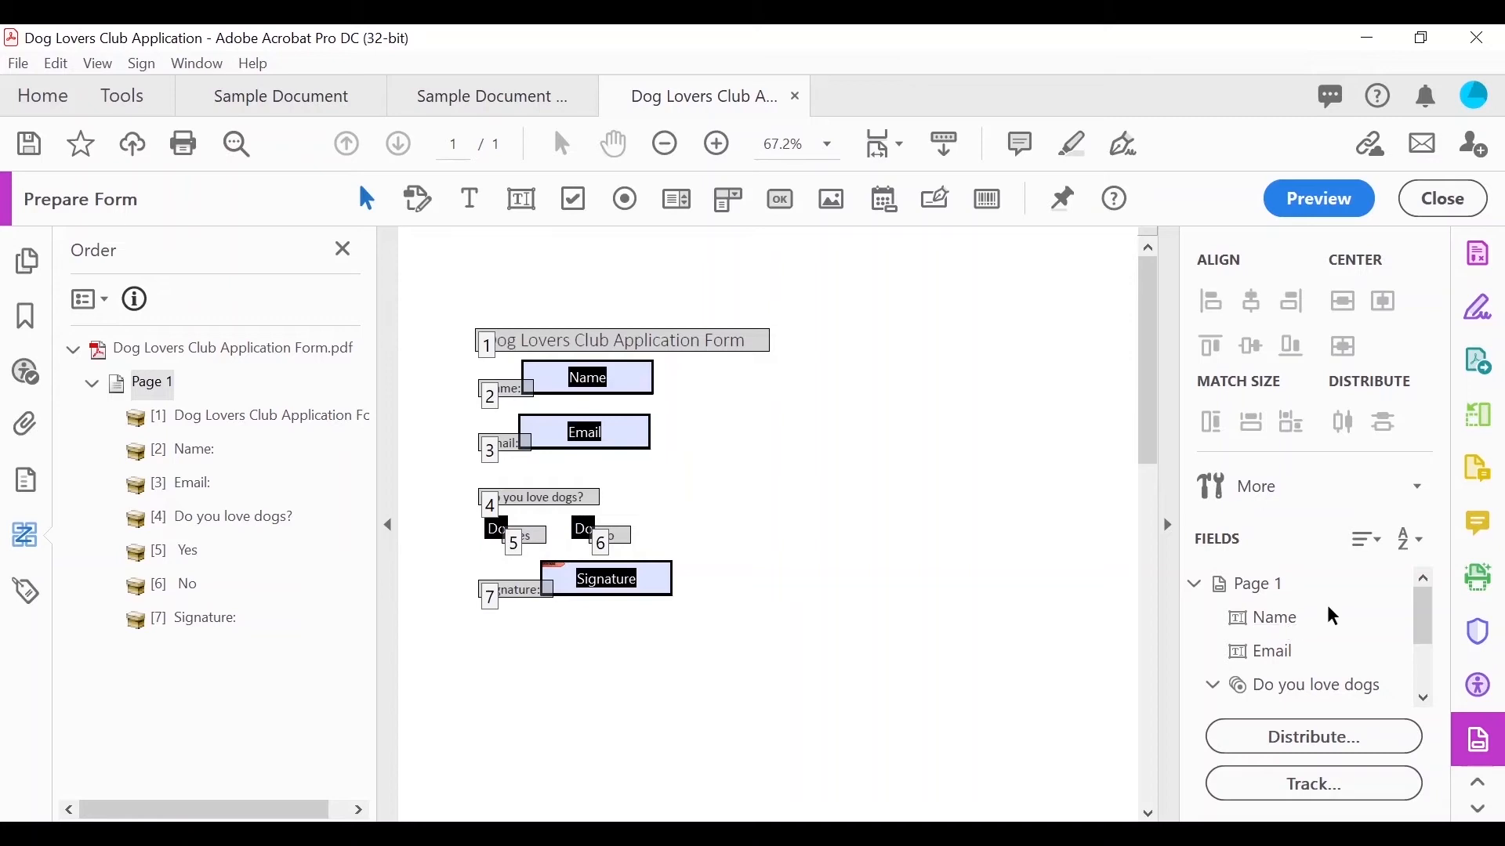
Step: Step through the form's field list from Name to Signature to check the tab order
{"action": "left_click", "coordinate": [1288, 633]}
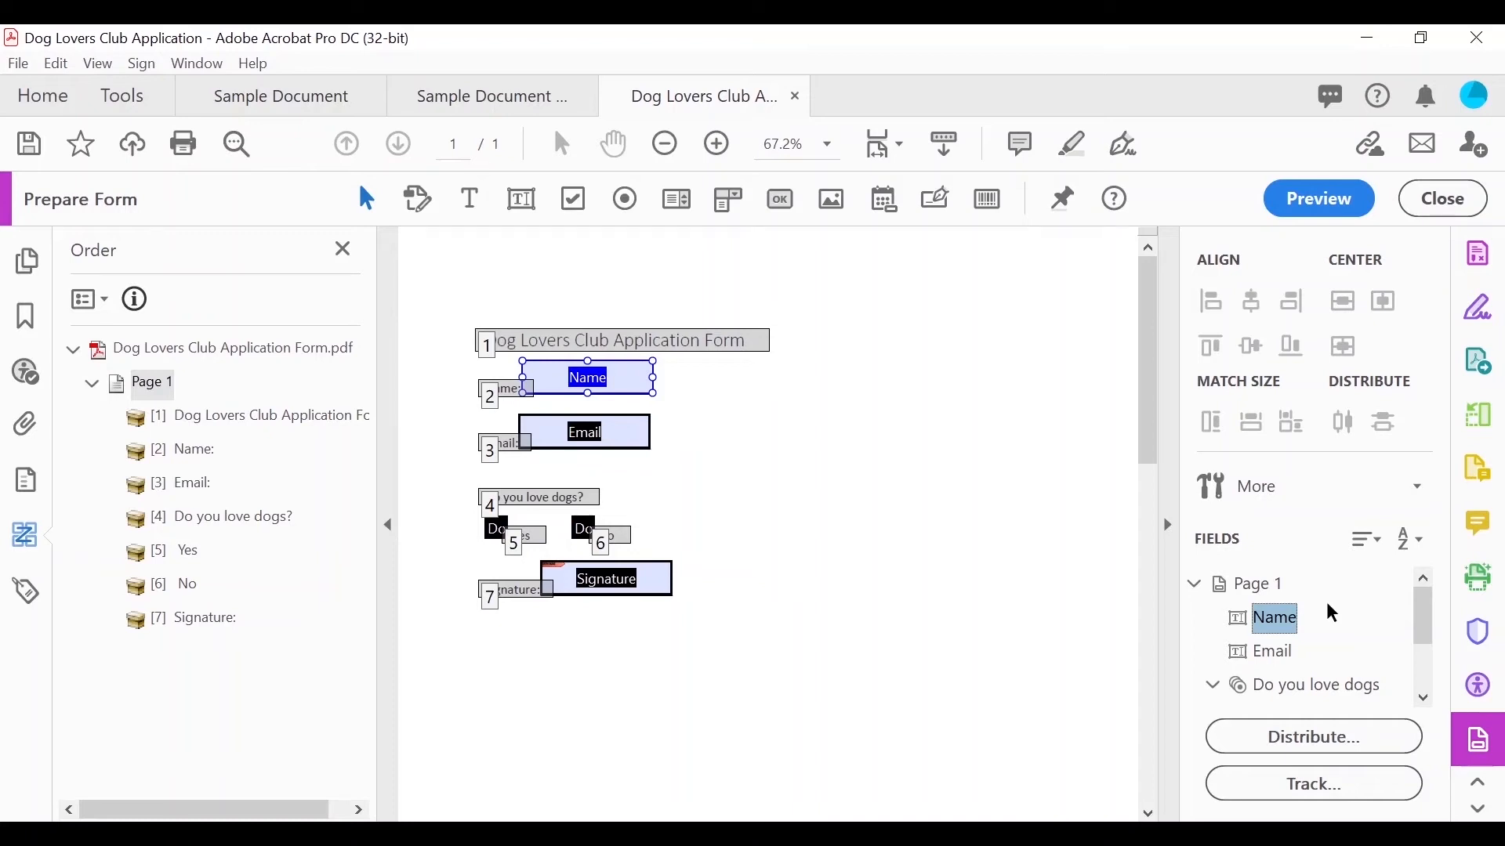
{"action": "key", "text": "Down"}
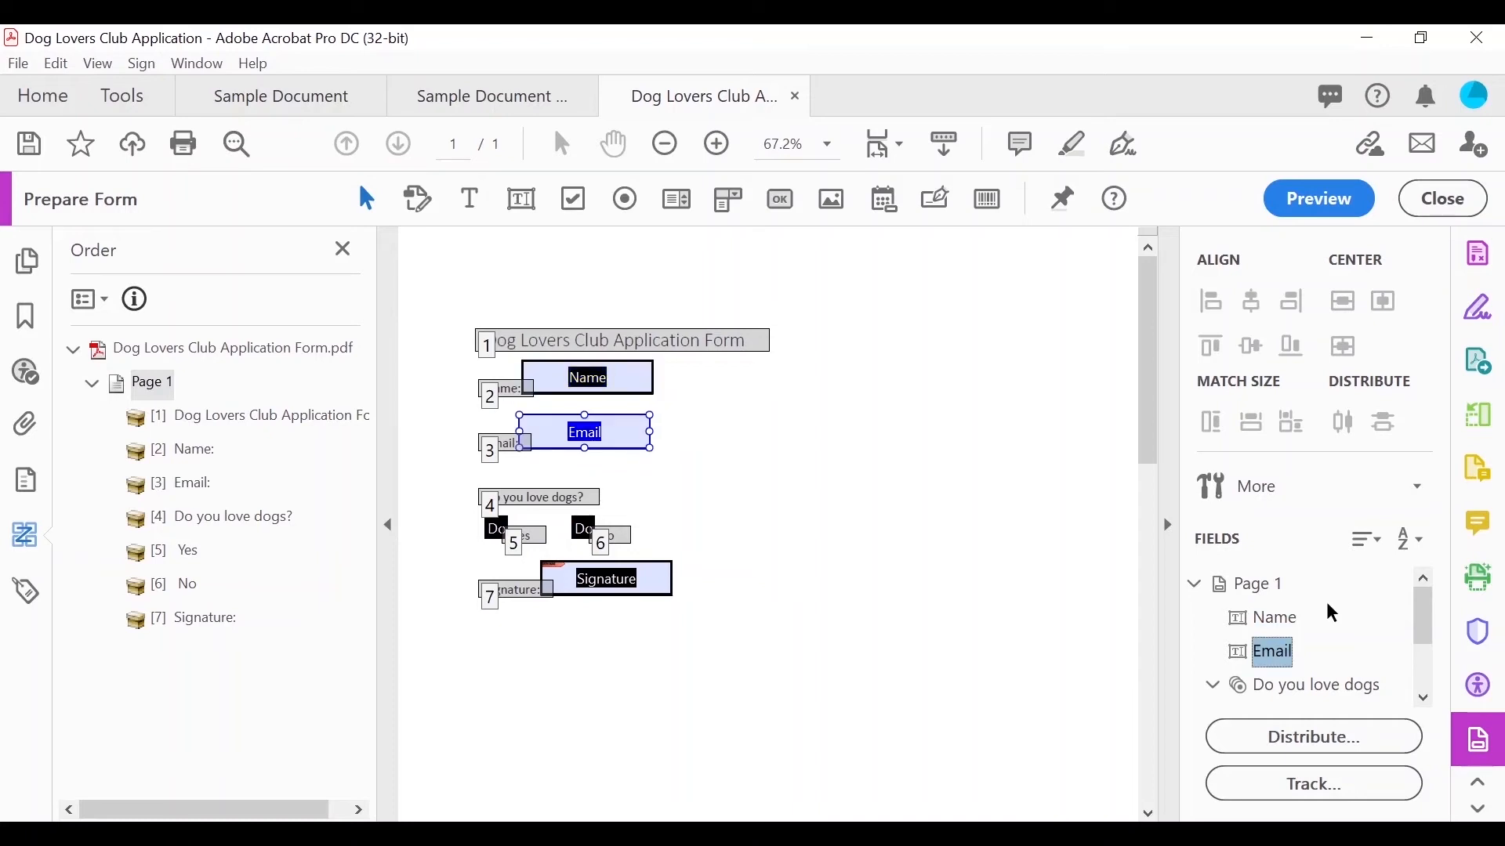
{"action": "key", "text": "Down"}
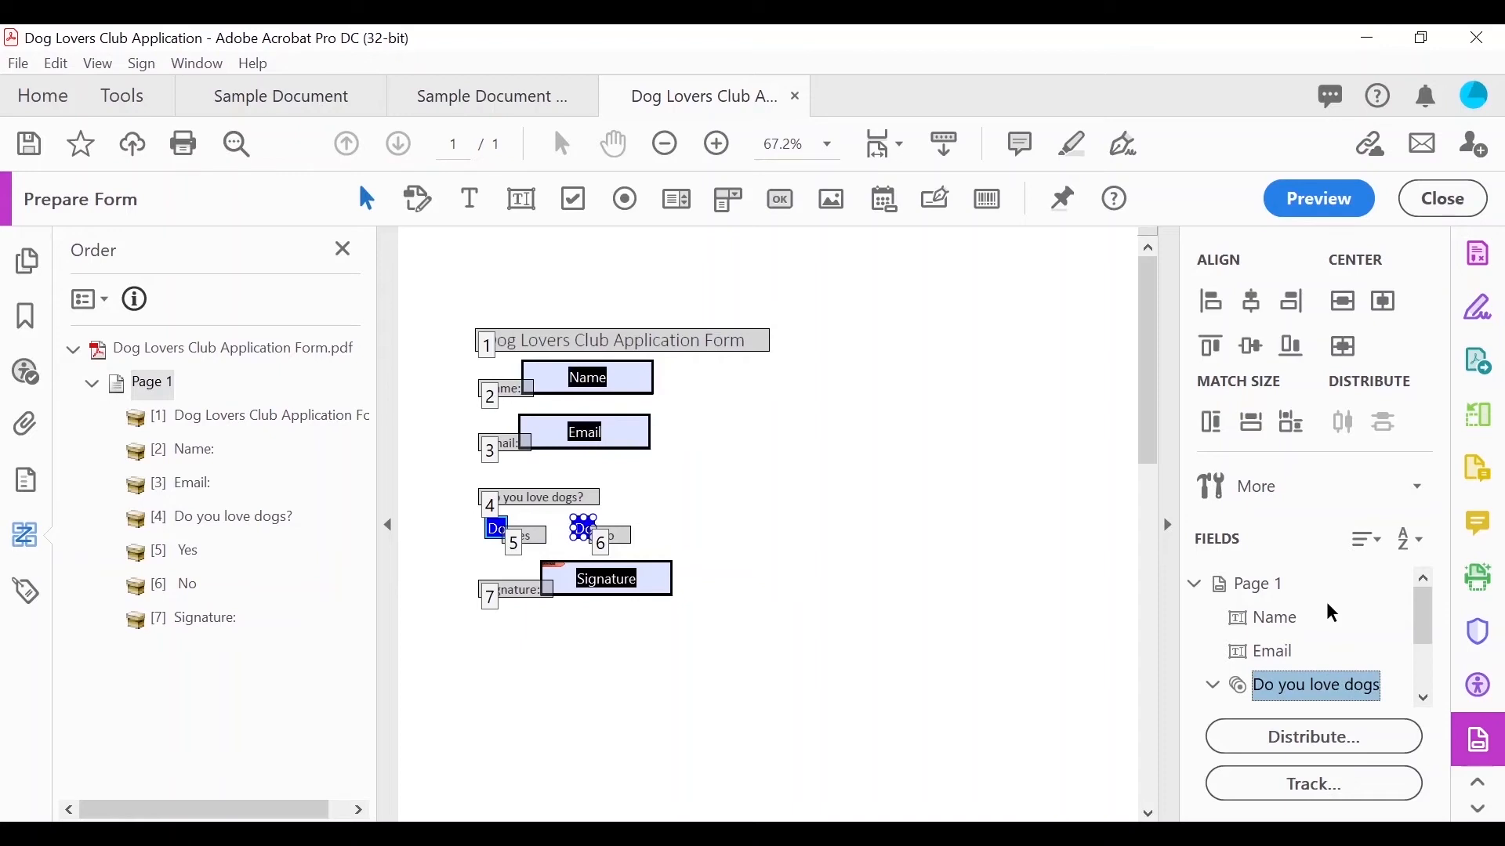
{"action": "key", "text": "Down"}
{"action": "key", "text": "Down"}
{"action": "key", "text": "Up"}
{"action": "key", "text": "Down"}
{"action": "key", "text": "Down"}
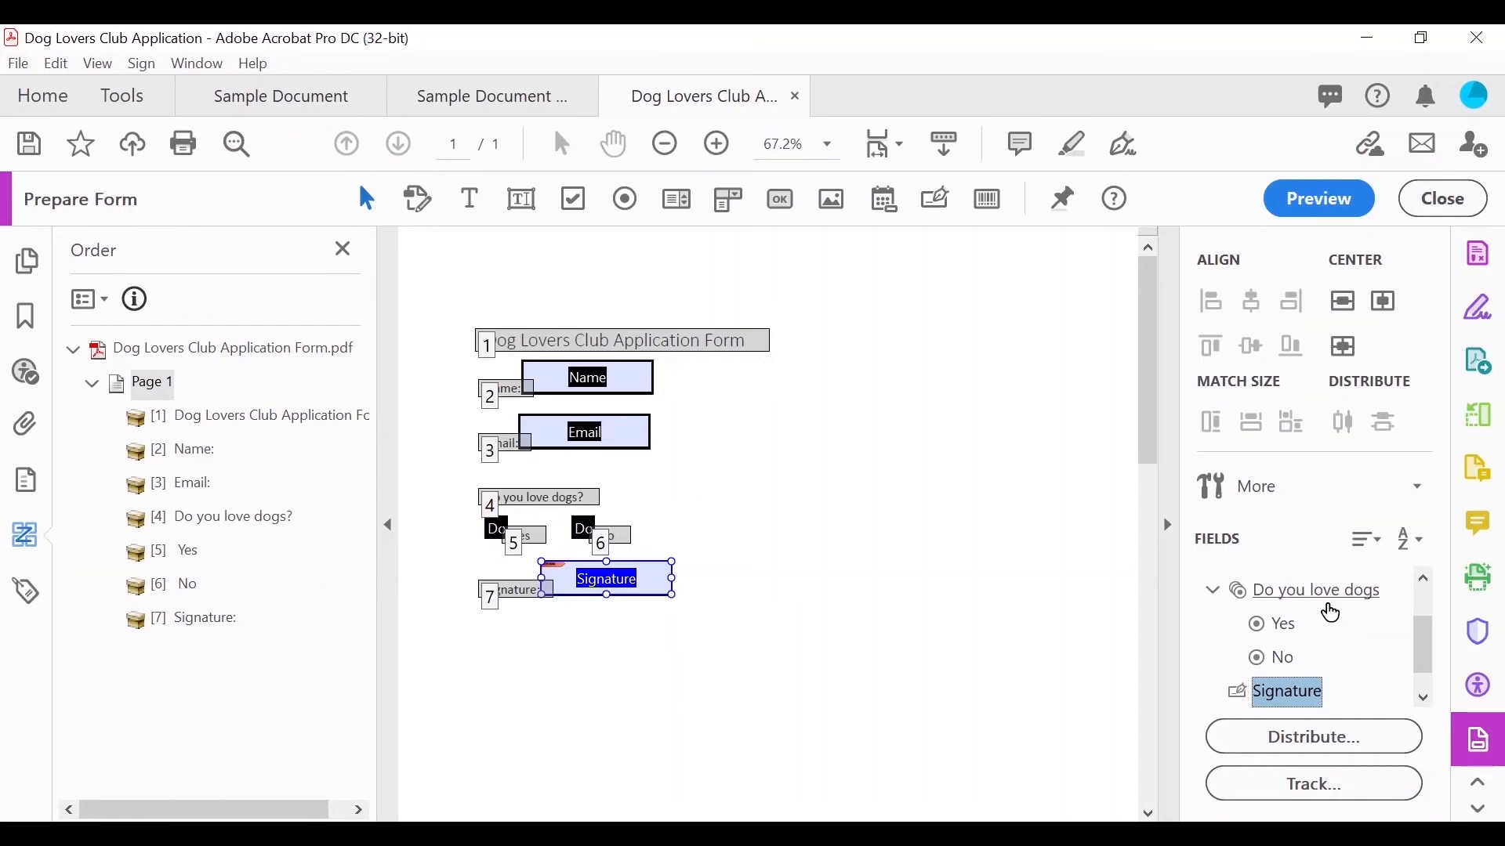
Step: Move the Email field above Name in the field order and return Name to first place
{"action": "scroll", "coordinate": [1348, 627], "scroll_direction": "up", "scroll_amount": 3}
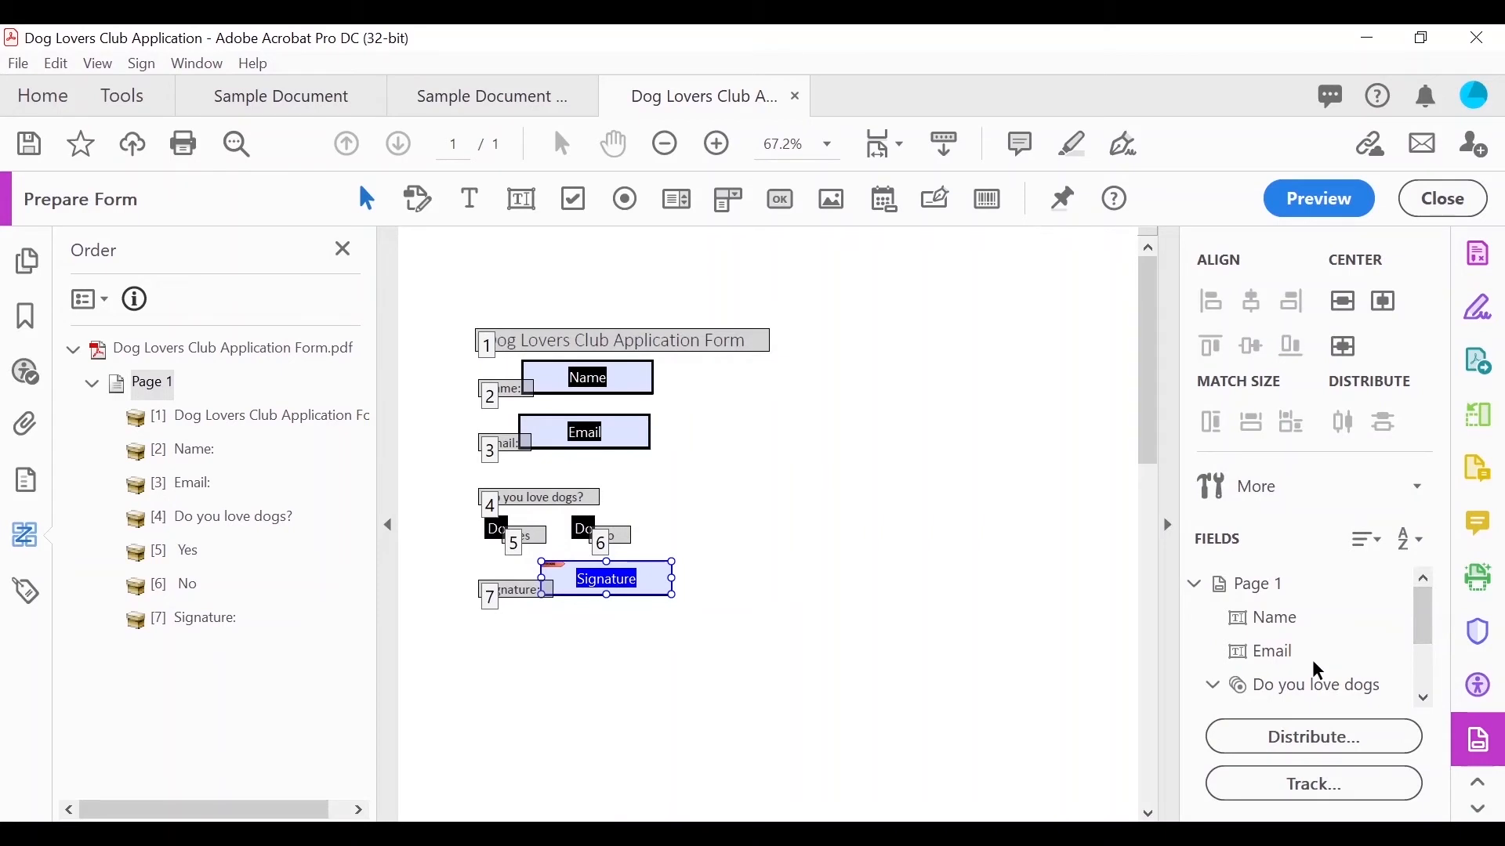
{"action": "left_click", "coordinate": [1274, 653]}
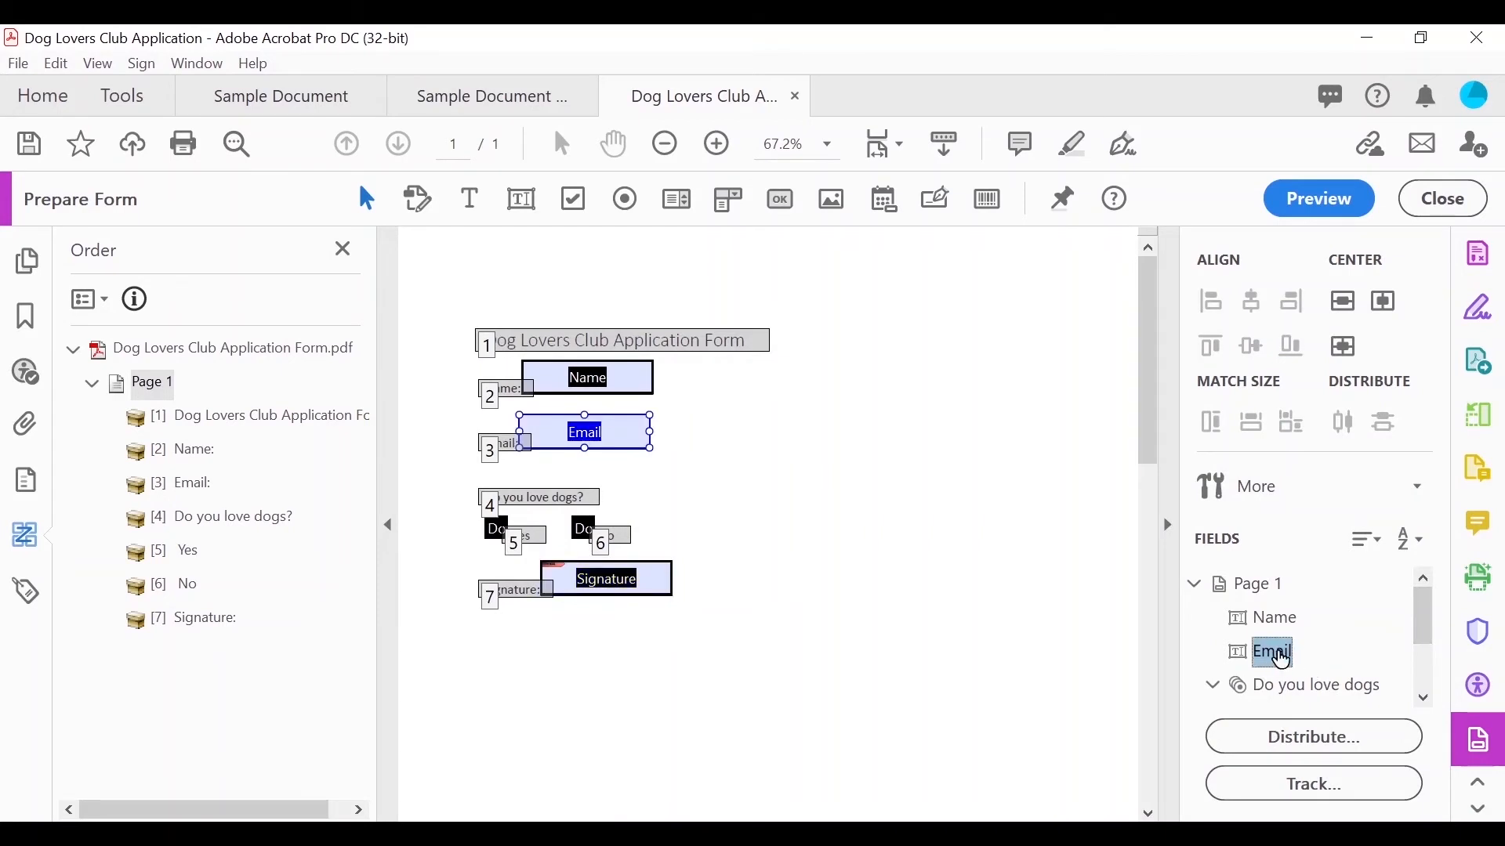
{"action": "left_click_drag", "start_coordinate": [1282, 660], "coordinate": [1251, 595]}
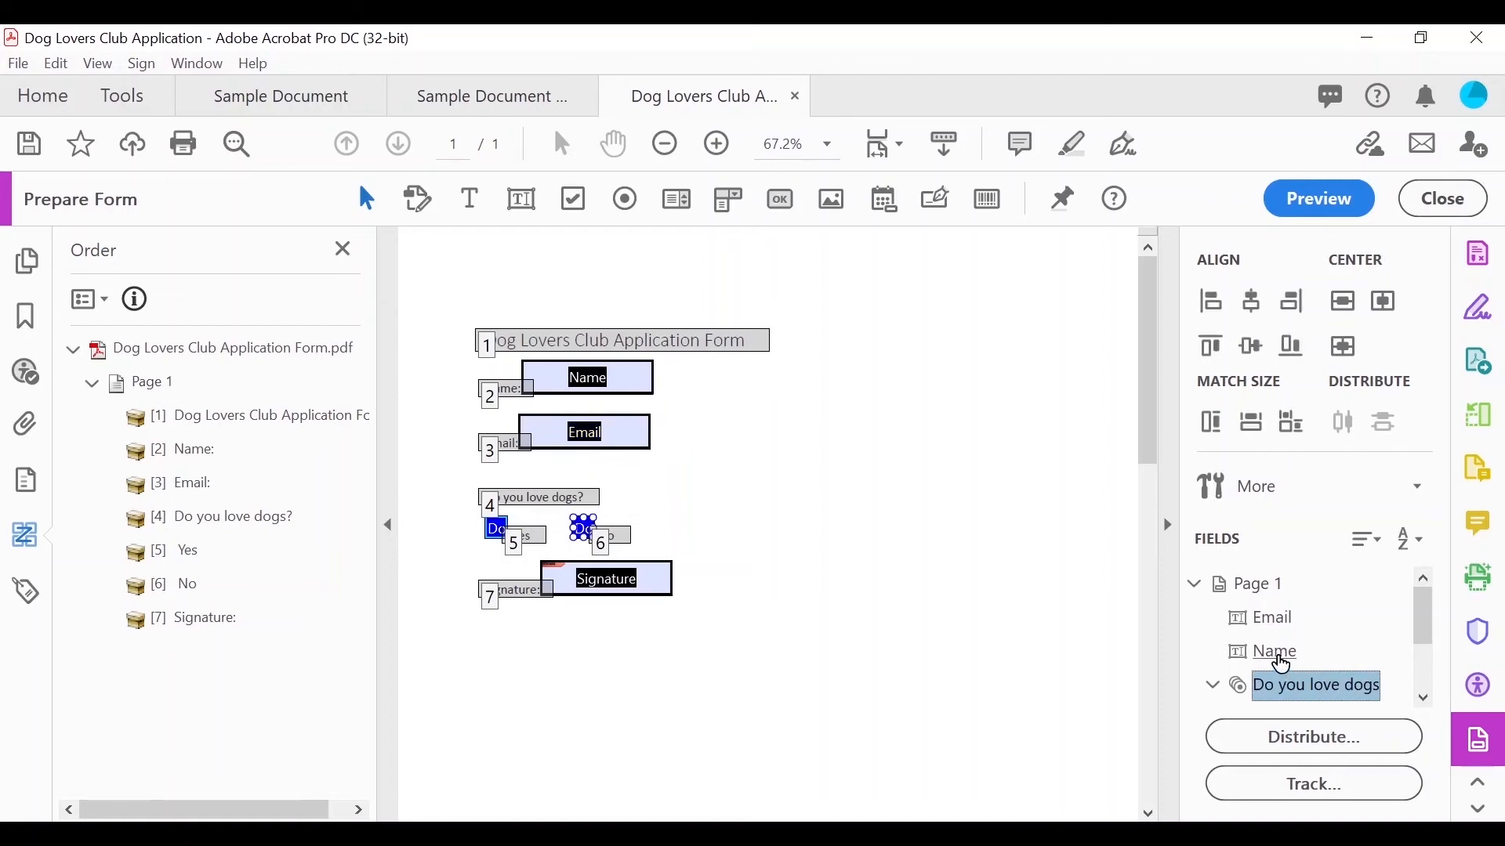
{"action": "left_click_drag", "start_coordinate": [1282, 665], "coordinate": [1252, 596]}
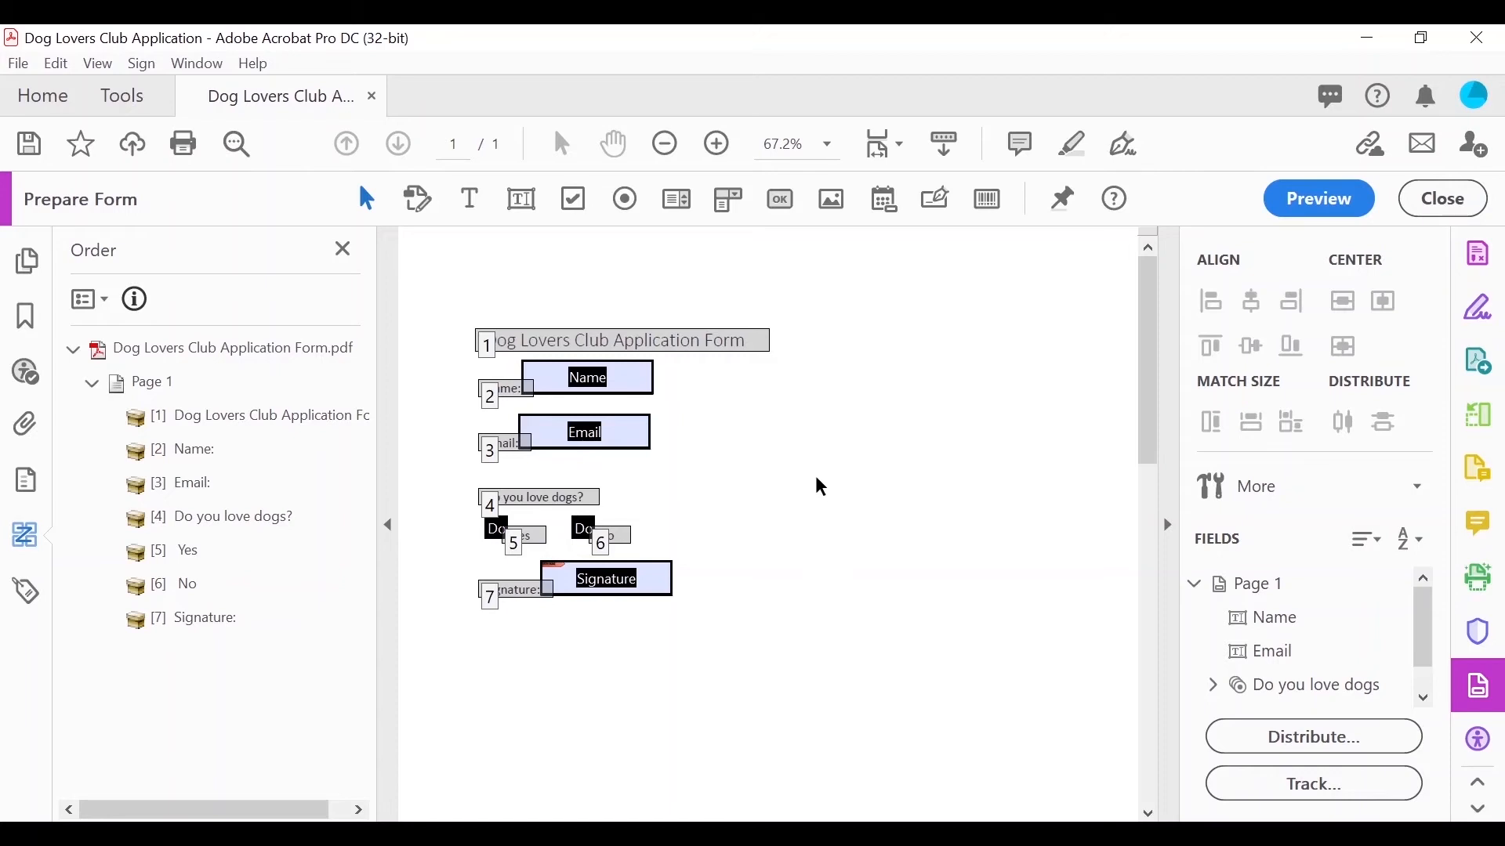
Step: Run an accessibility check on all pages with a report, and expand the Forms and Page Content results
{"action": "left_click", "coordinate": [619, 376]}
{"action": "left_click", "coordinate": [1481, 740]}
{"action": "left_click", "coordinate": [1304, 429]}
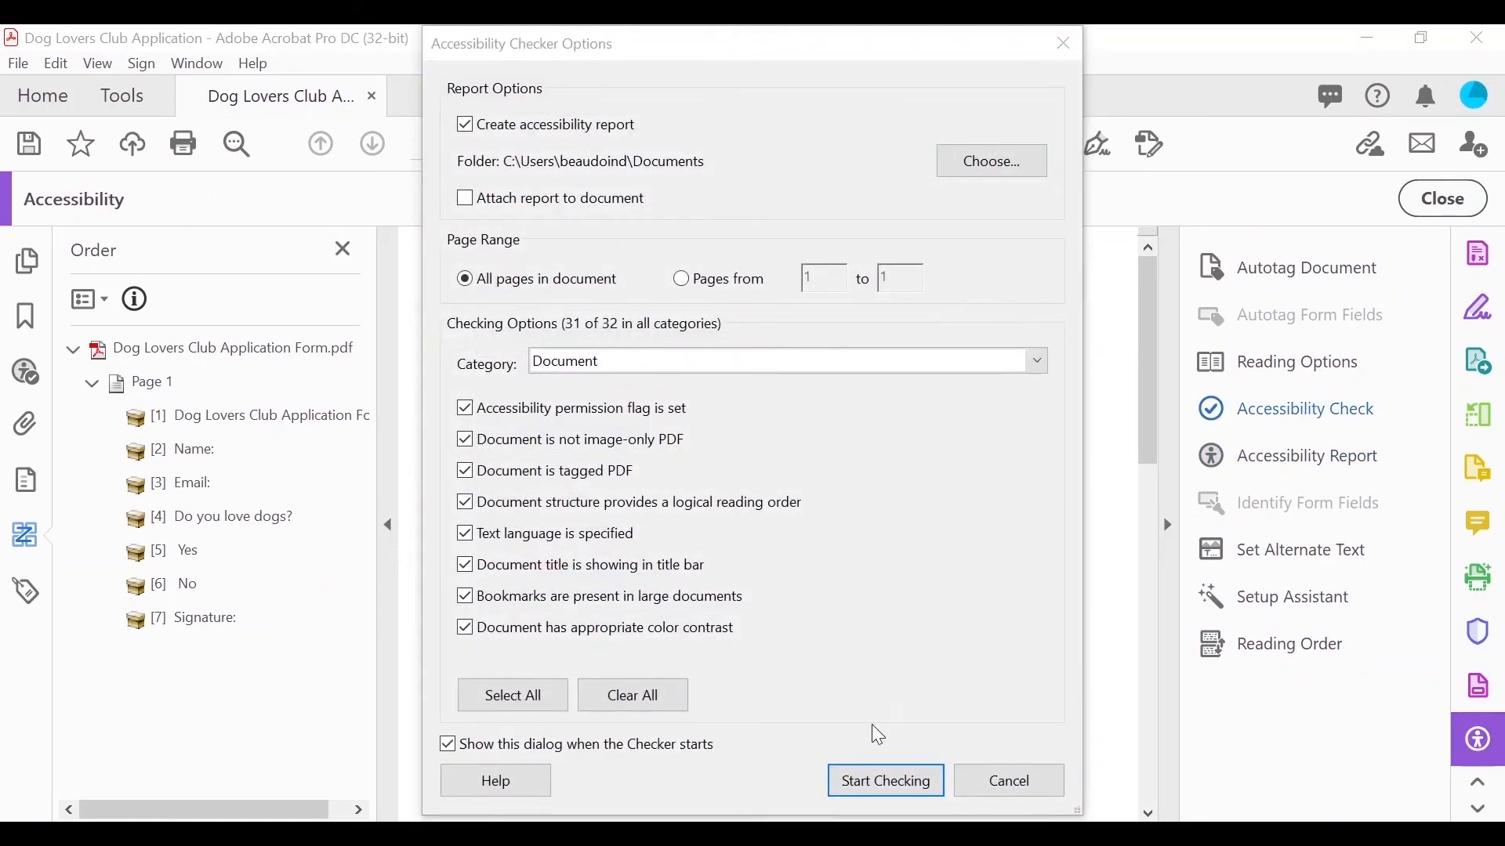
{"action": "left_click", "coordinate": [900, 786]}
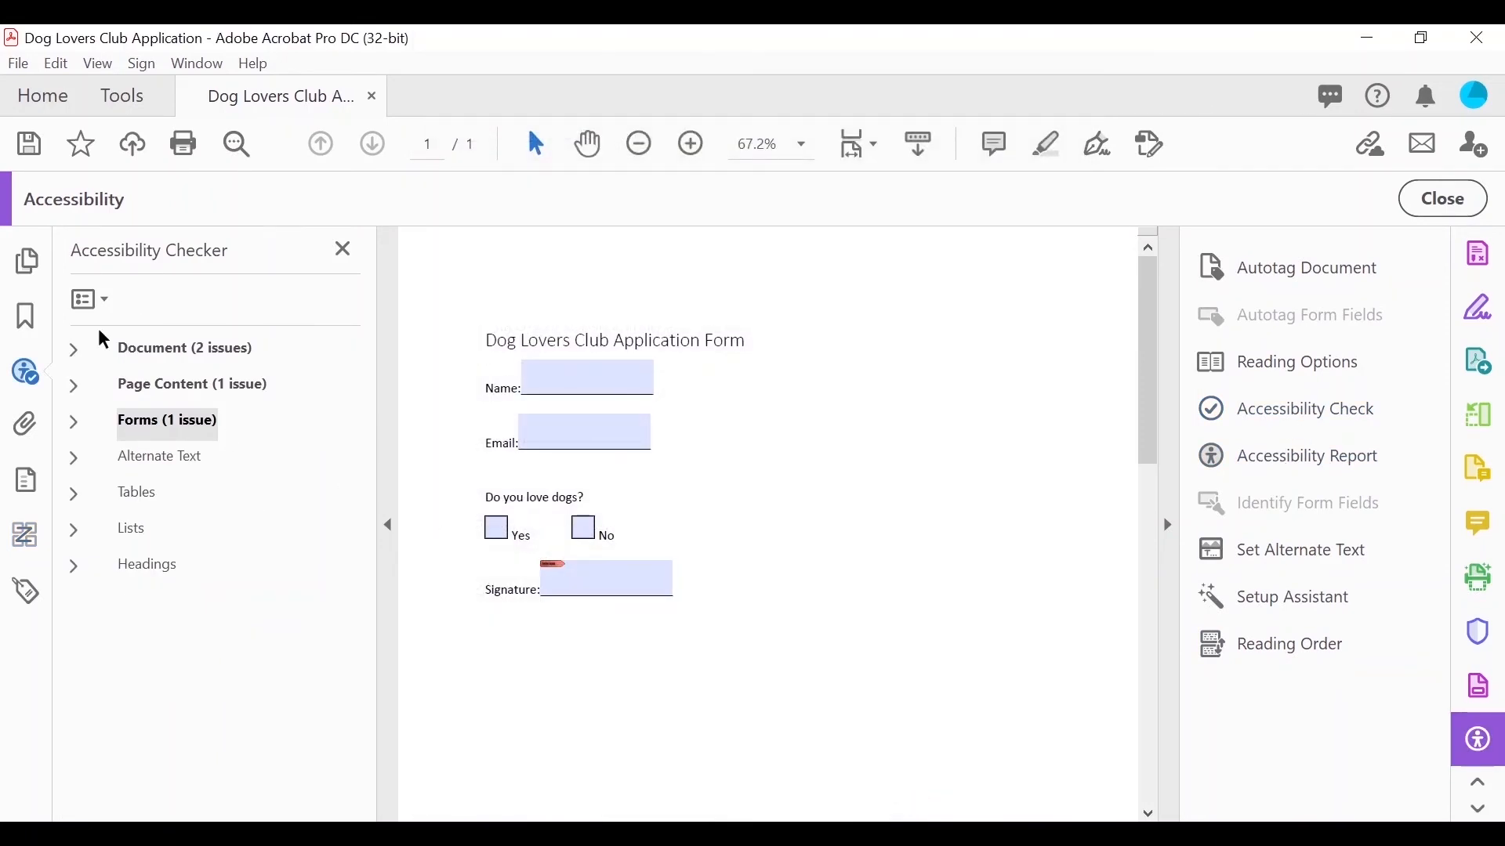
{"action": "left_click", "coordinate": [74, 428]}
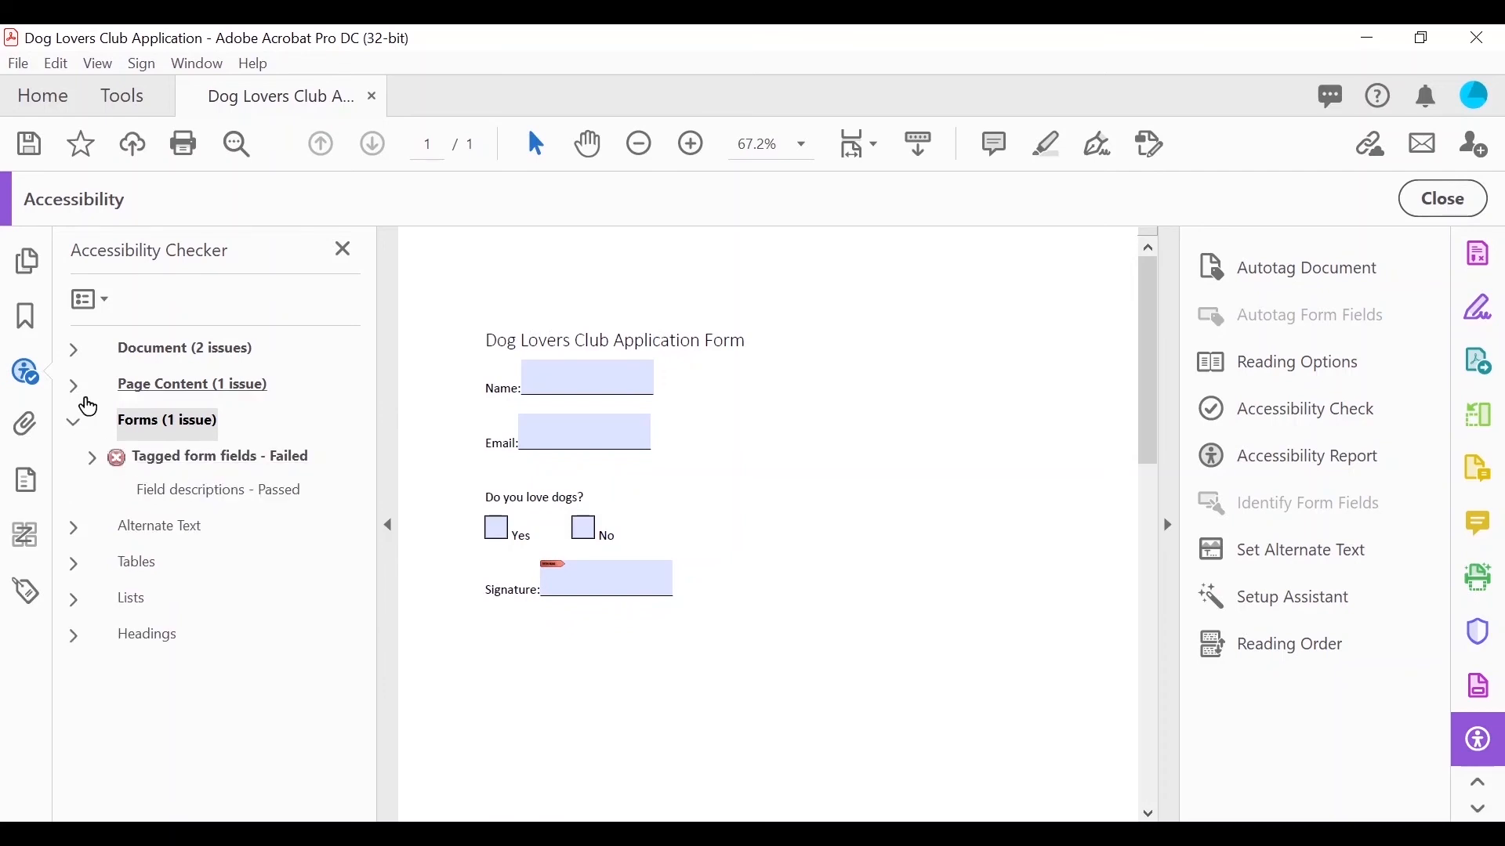
{"action": "left_click", "coordinate": [75, 388]}
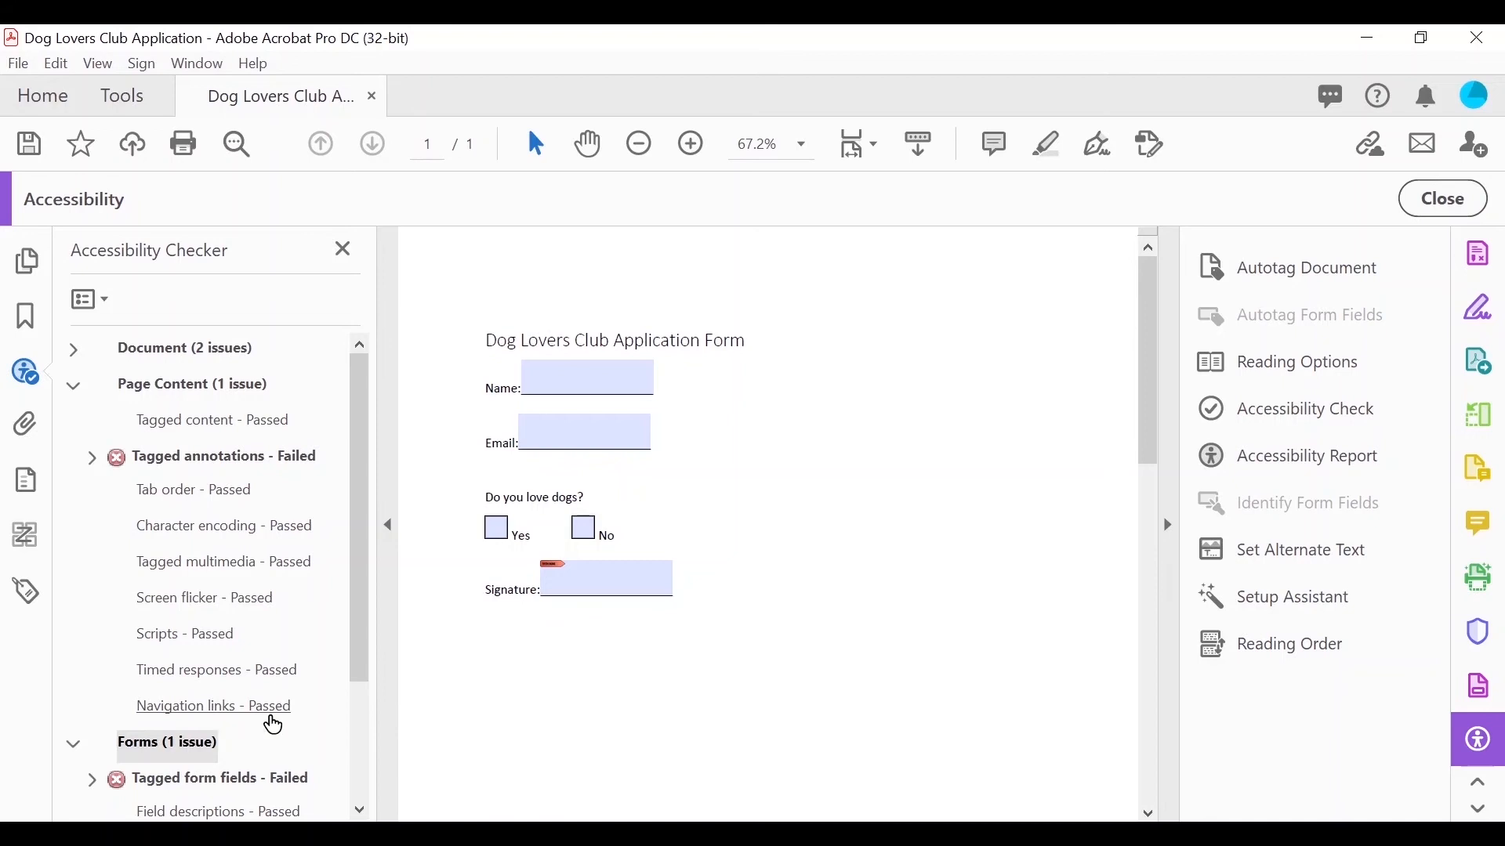
Step: Search the page for Unmarked Annotations from the root of the tag tree, keeping the found Name field in view
{"action": "left_click", "coordinate": [36, 593]}
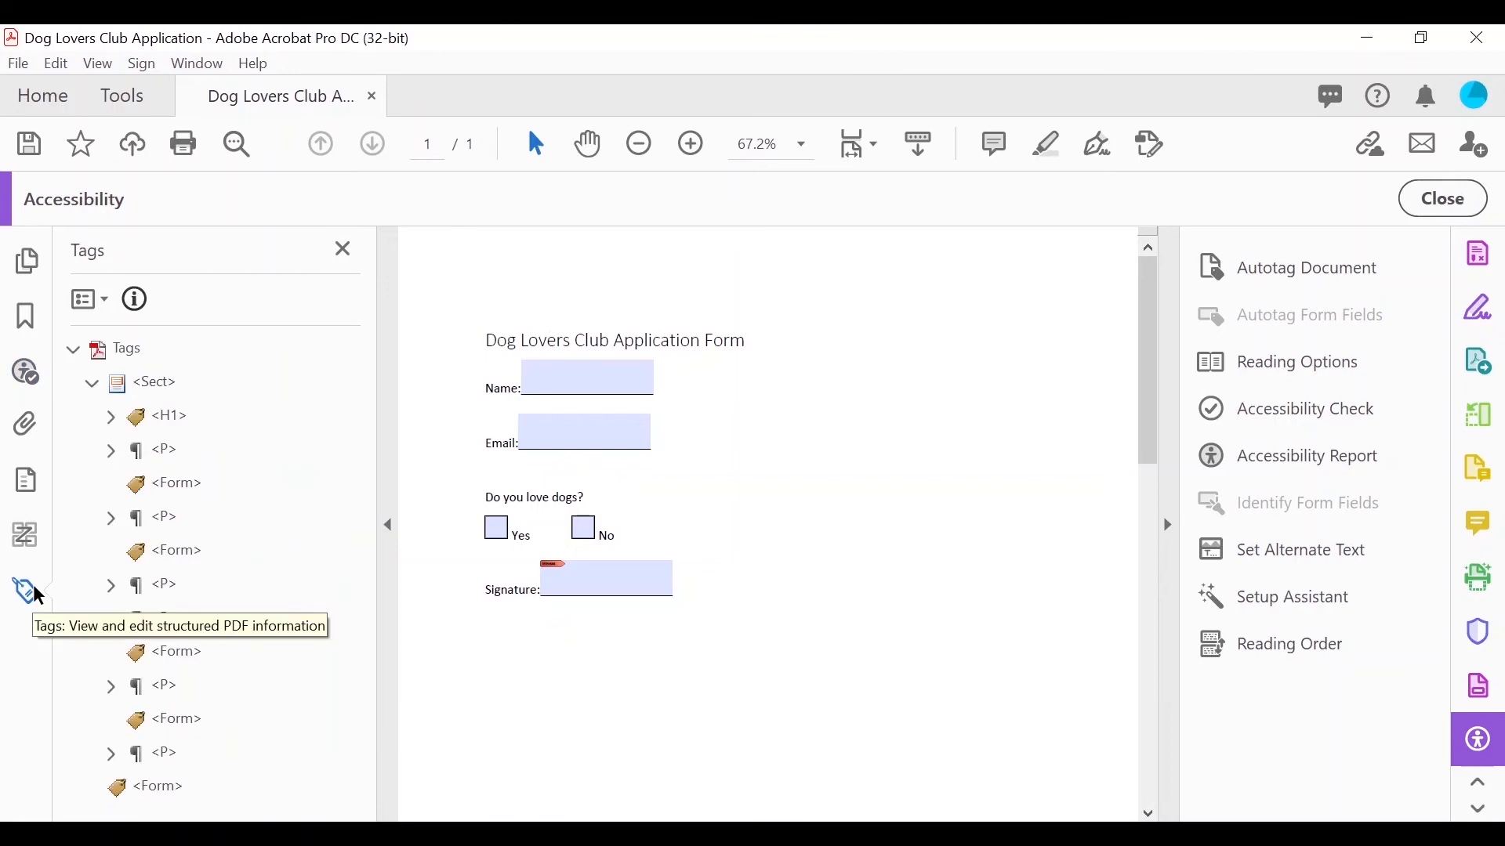
{"action": "left_click", "coordinate": [121, 356]}
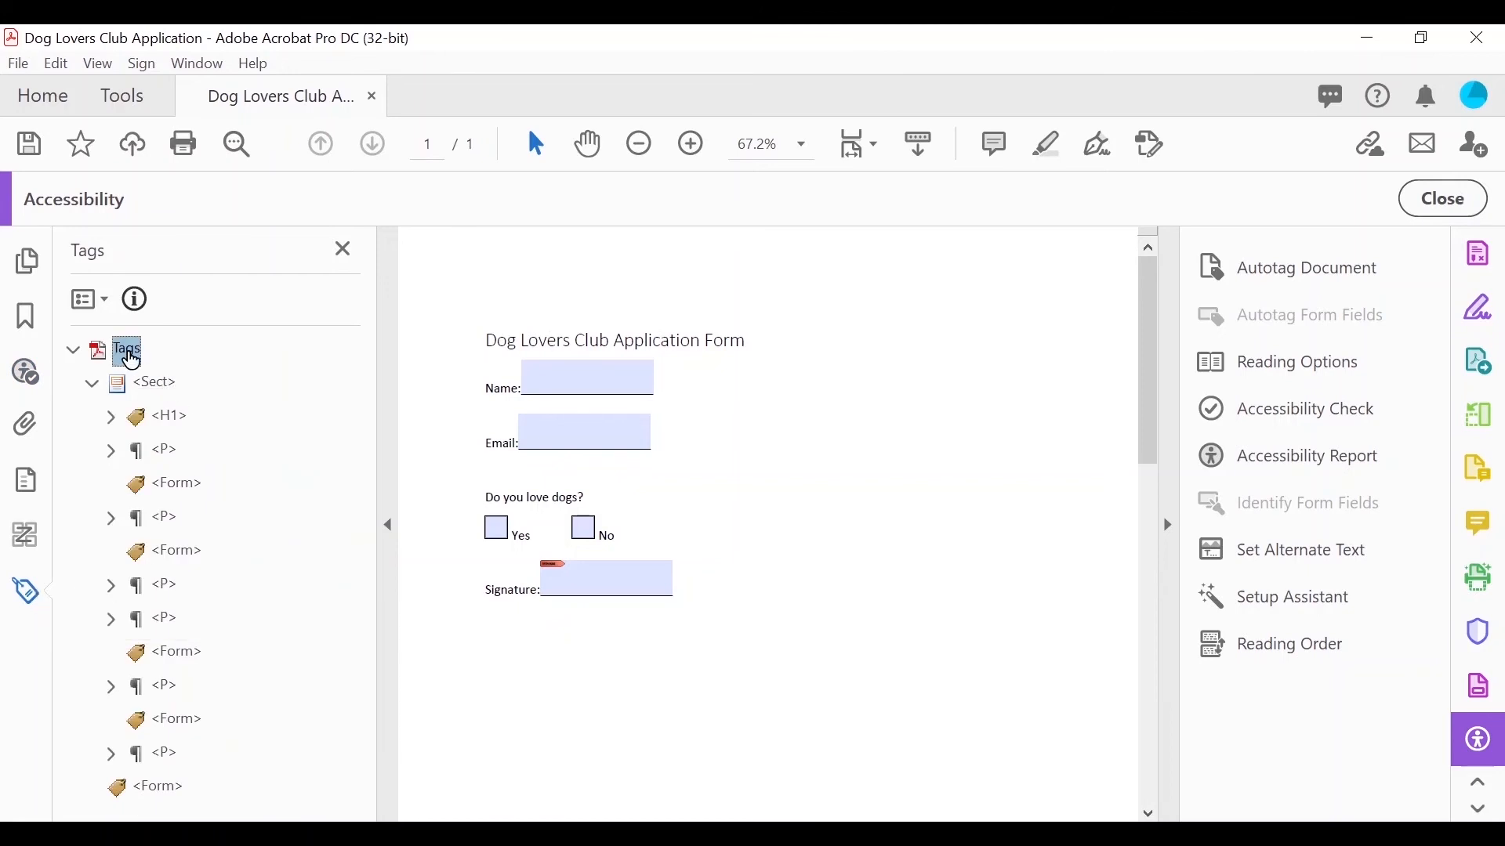
{"action": "right_click", "coordinate": [123, 352]}
{"action": "left_click", "coordinate": [225, 532]}
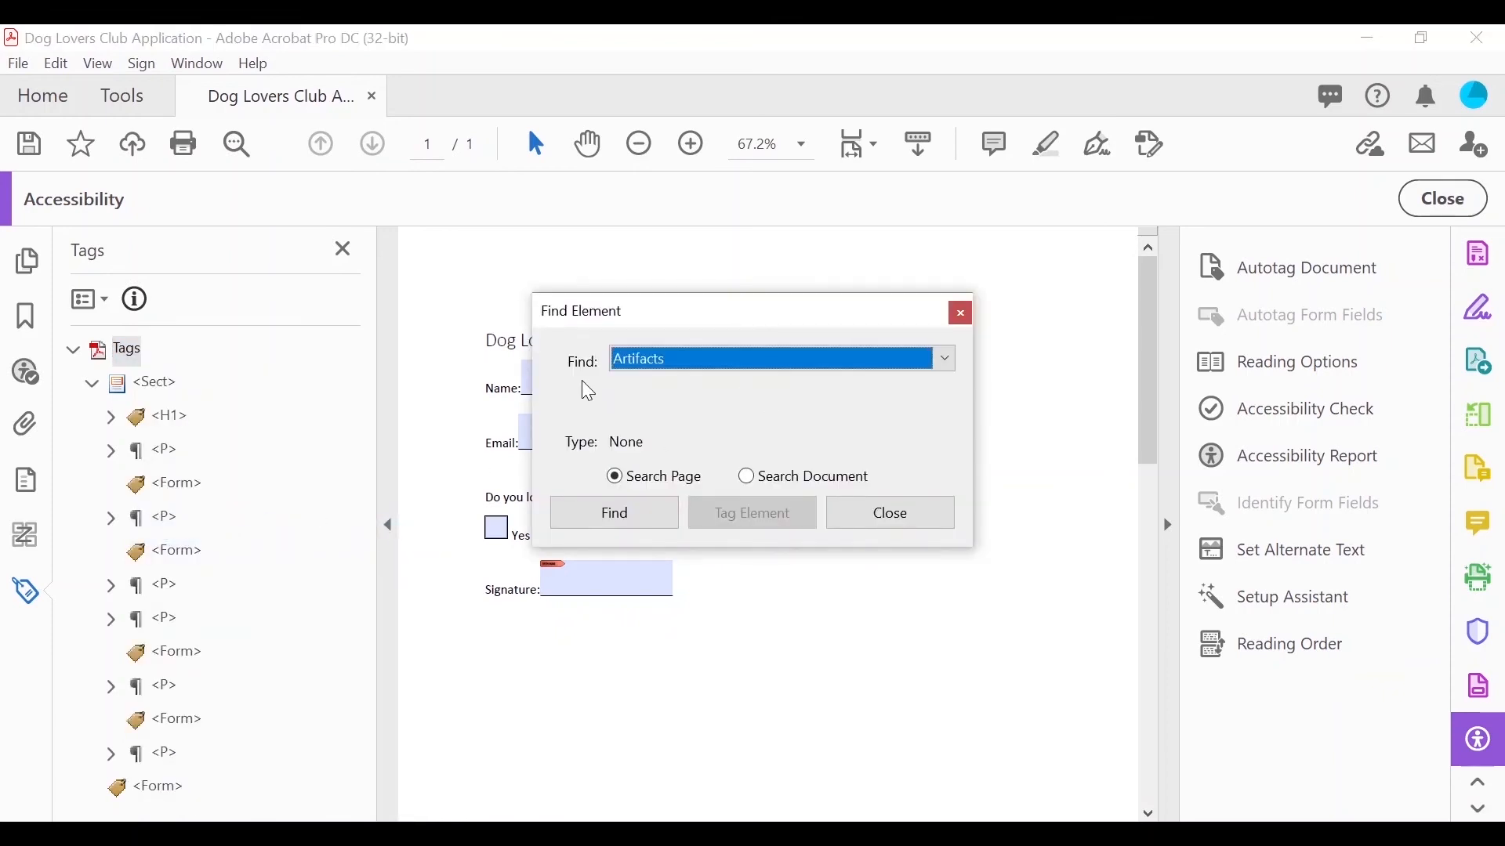
{"action": "left_click", "coordinate": [946, 360]}
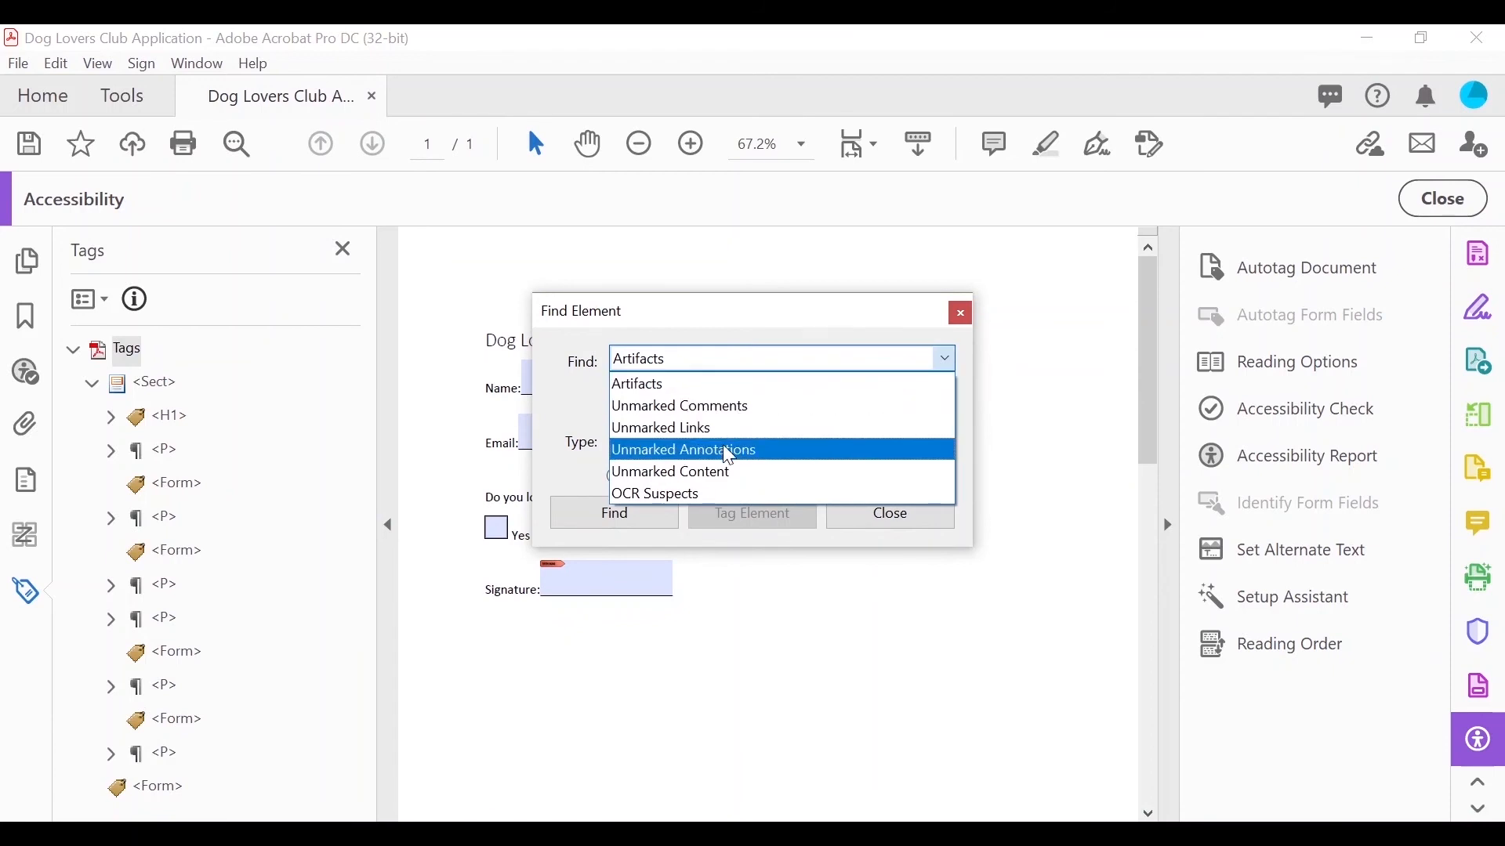
{"action": "left_click", "coordinate": [729, 451]}
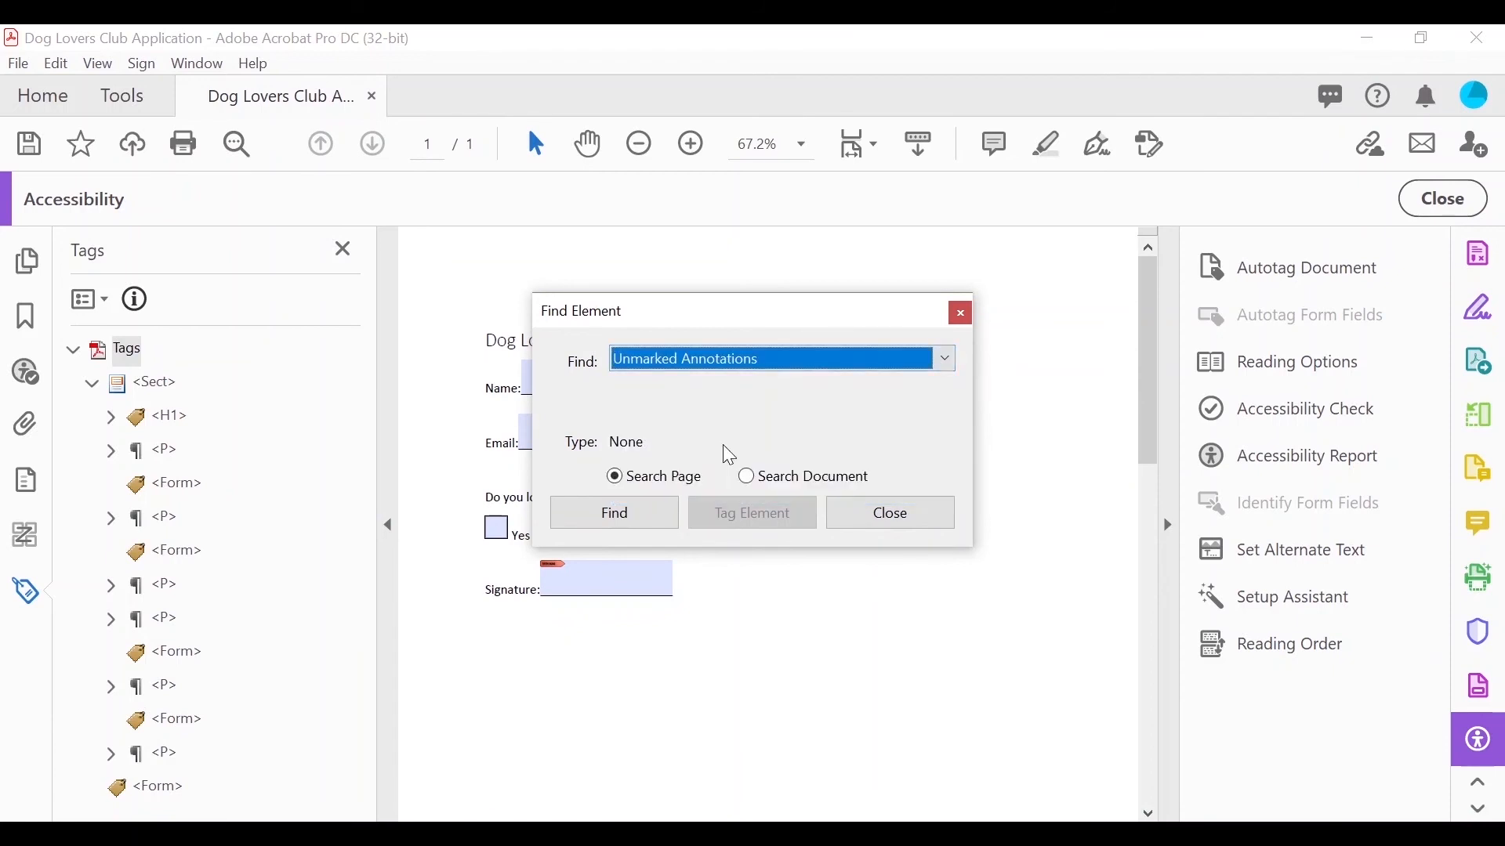
{"action": "left_click", "coordinate": [616, 517]}
{"action": "left_click_drag", "start_coordinate": [674, 332], "coordinate": [953, 292]}
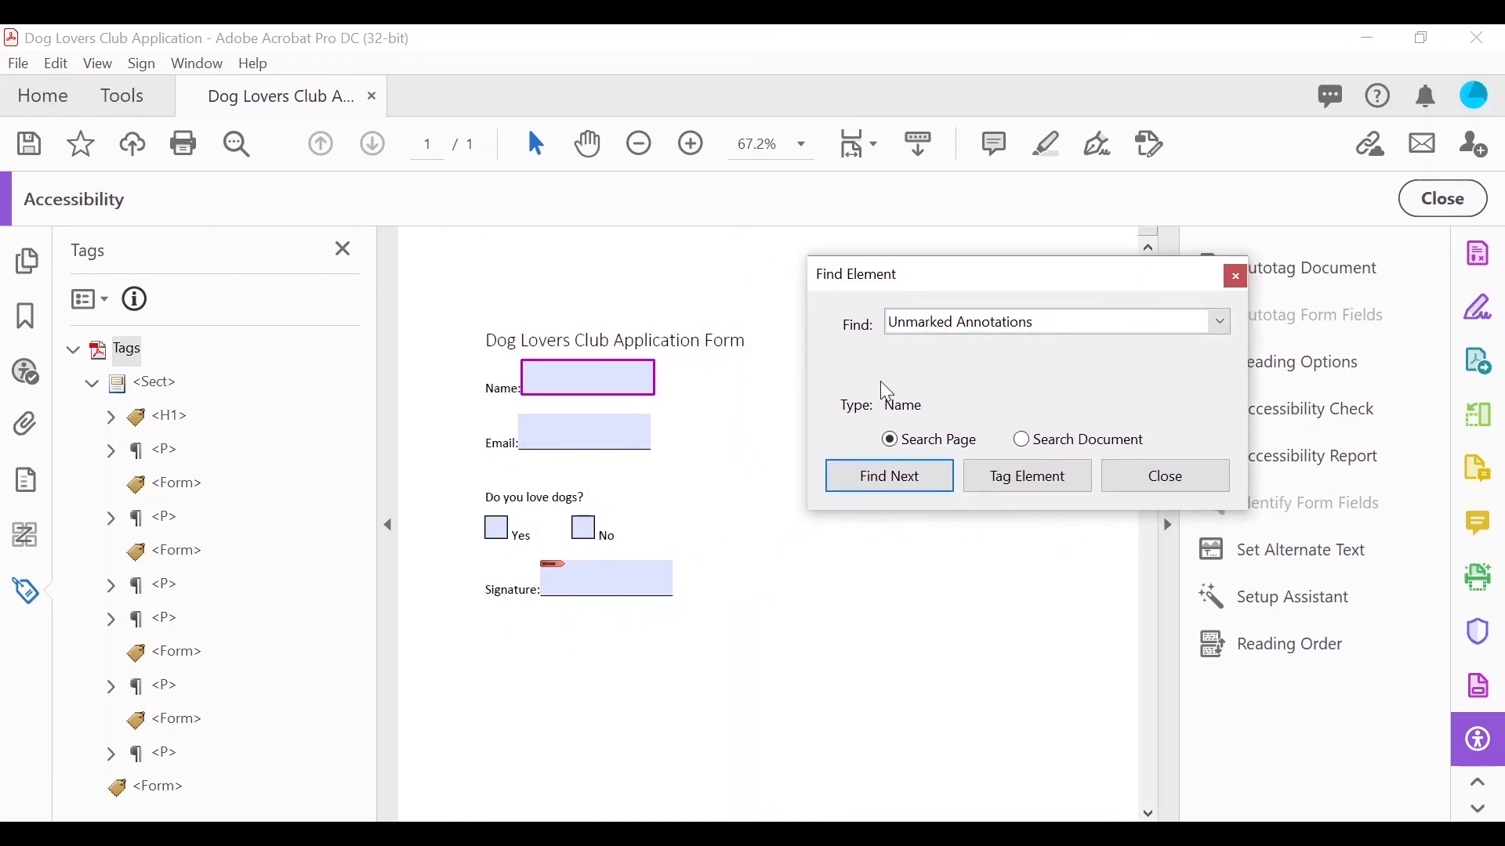
Step: Tag the found Name field annotation with a new tag of type Form
{"action": "left_click", "coordinate": [1062, 484]}
{"action": "left_click_drag", "start_coordinate": [792, 349], "coordinate": [860, 292]}
{"action": "left_click", "coordinate": [937, 330]}
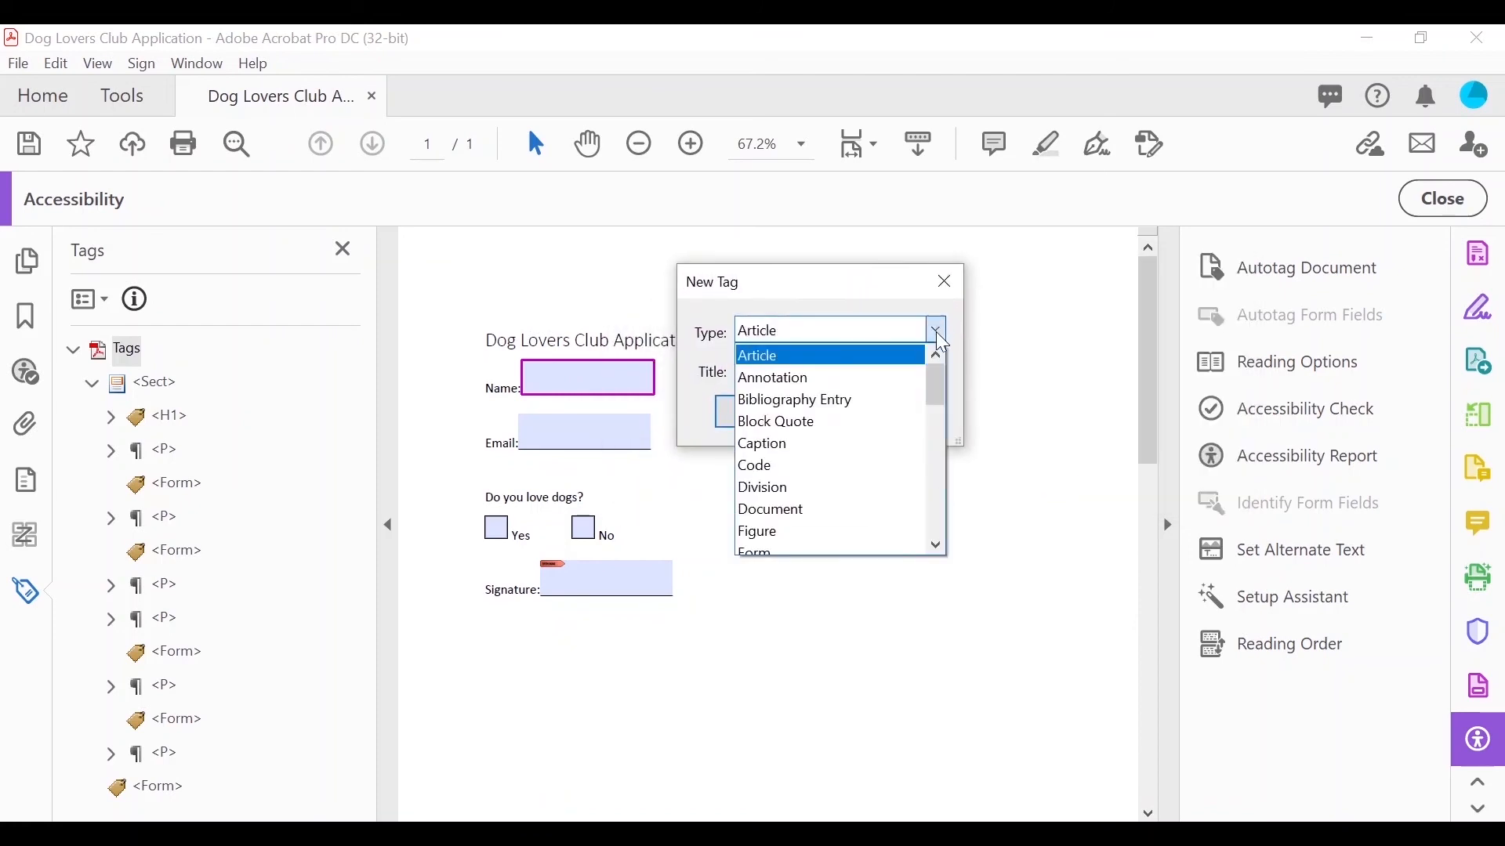
{"action": "left_click_drag", "start_coordinate": [939, 382], "coordinate": [937, 393]}
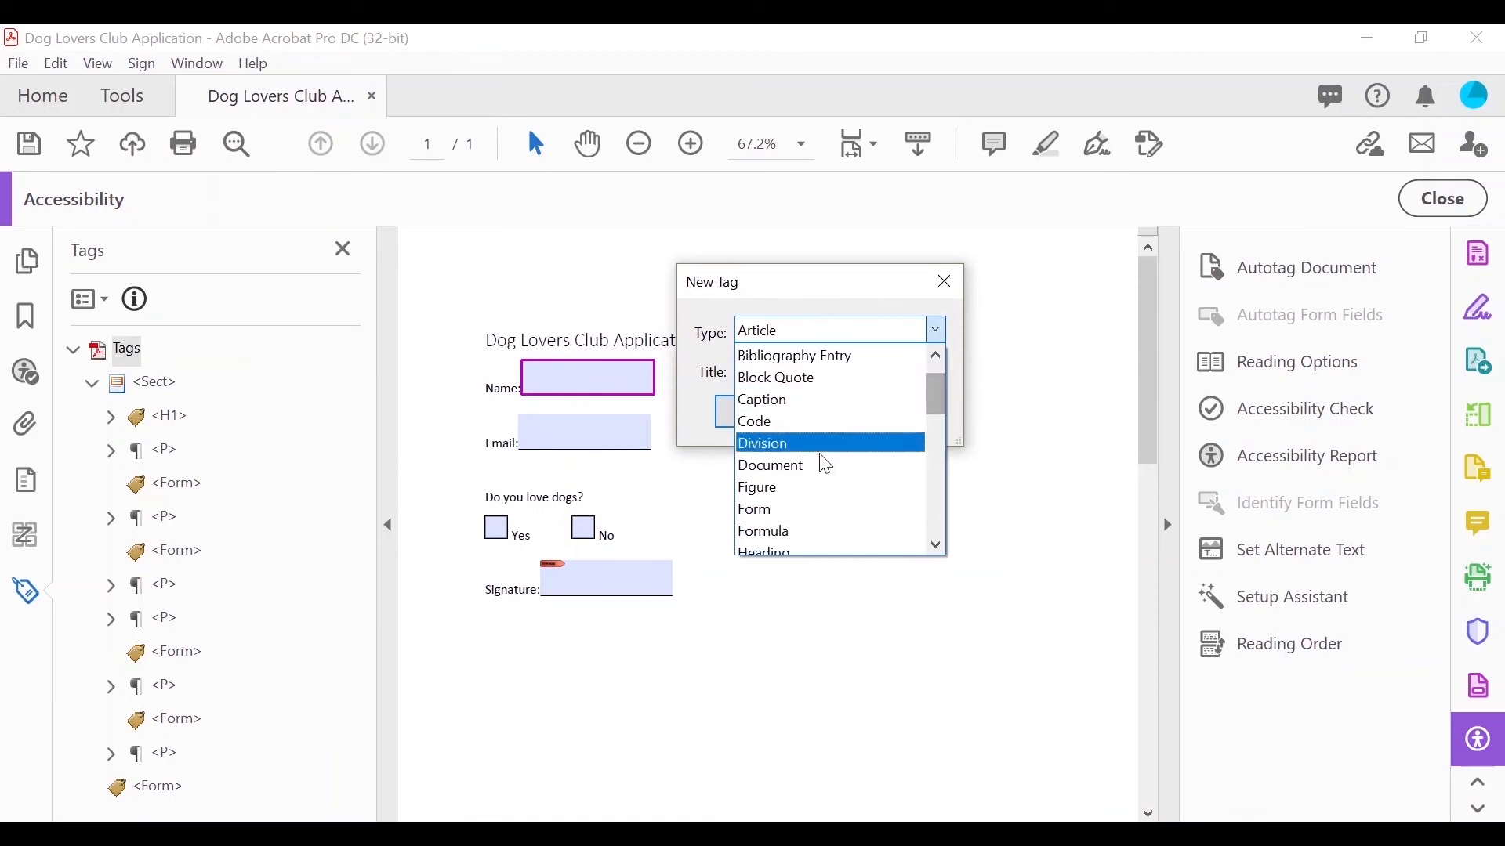
{"action": "left_click", "coordinate": [833, 507]}
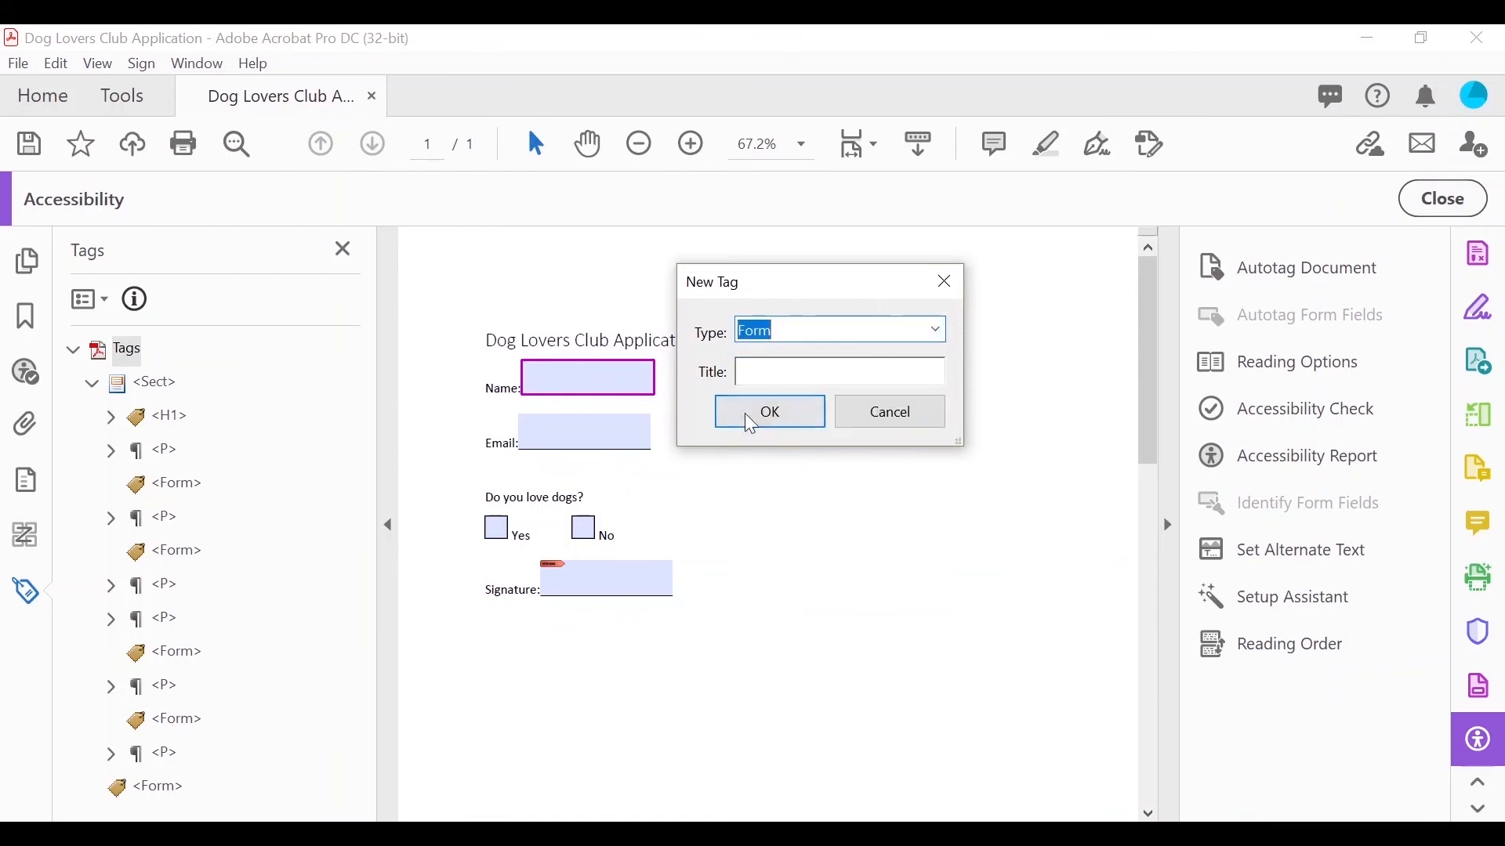
{"action": "left_click", "coordinate": [800, 416]}
Step: Tag the Email field, the Yes and No checkboxes and the Signature field as Form, and finish the element search
{"action": "left_click", "coordinate": [1034, 489]}
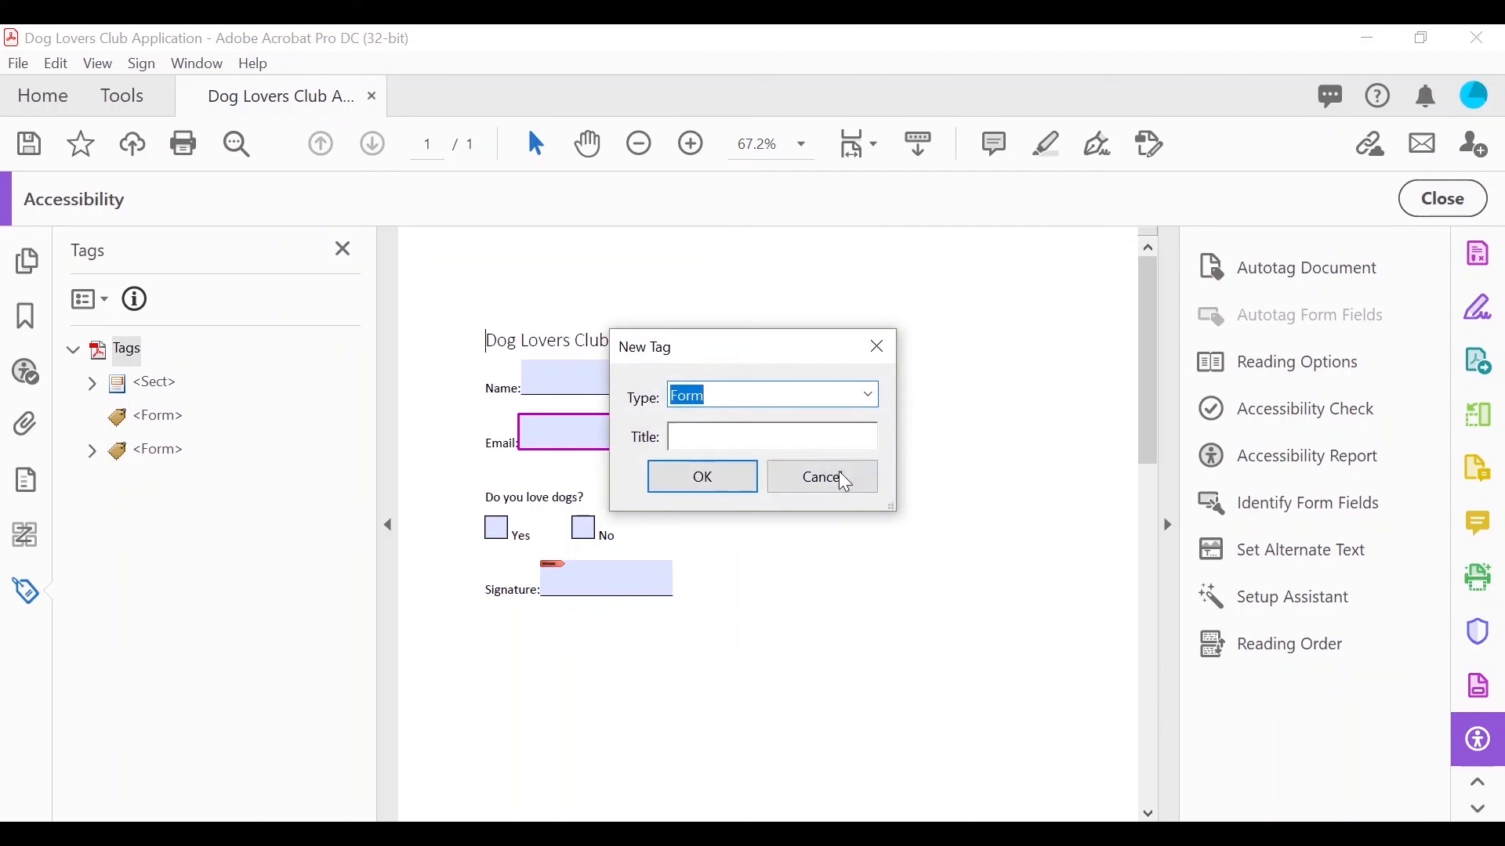
{"action": "left_click", "coordinate": [735, 487]}
{"action": "left_click", "coordinate": [1029, 482]}
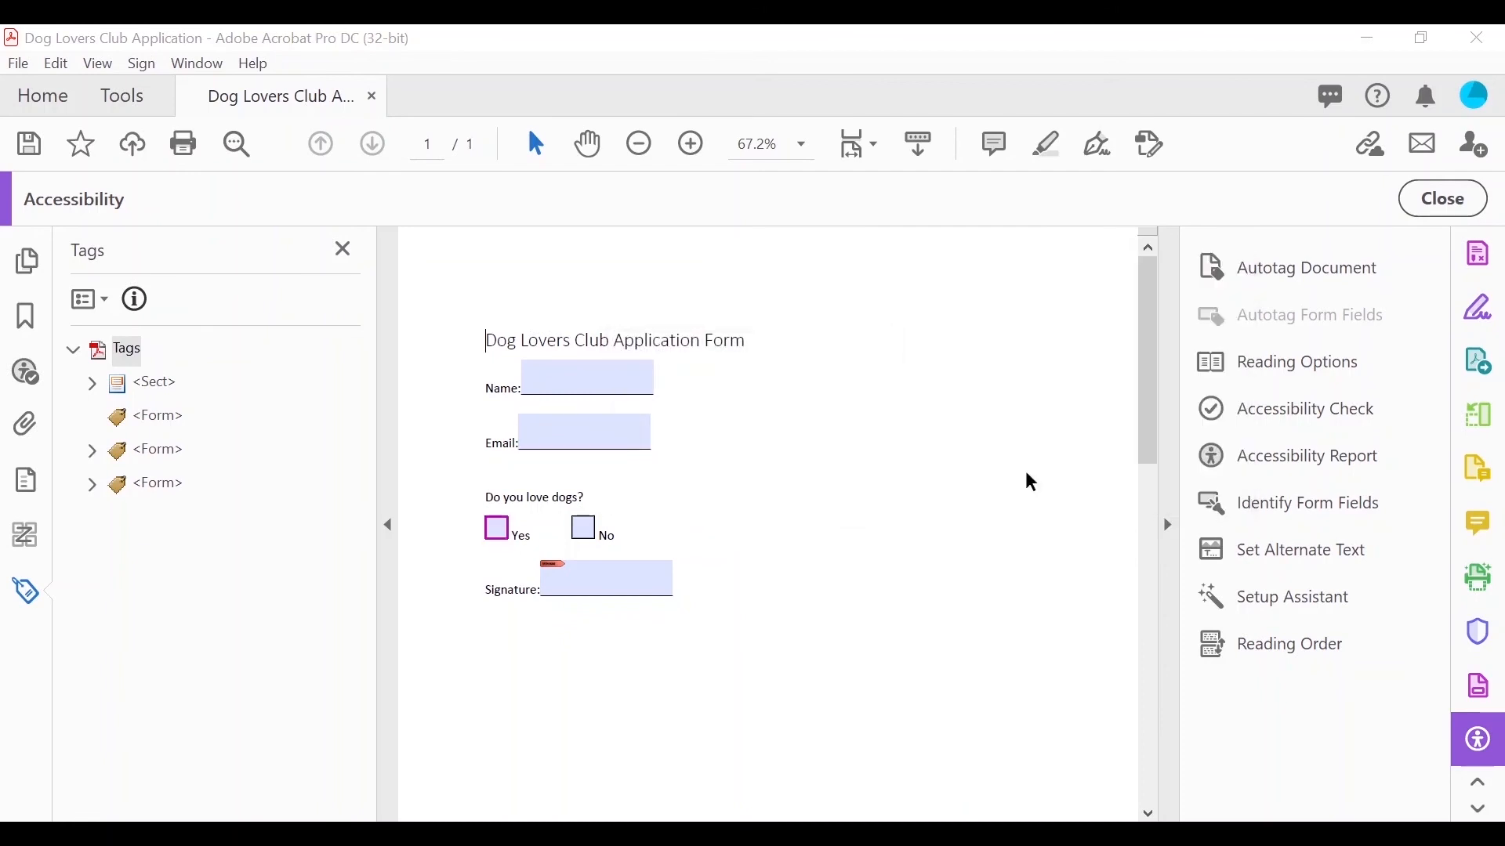
{"action": "left_click", "coordinate": [727, 480]}
{"action": "left_click", "coordinate": [1022, 483]}
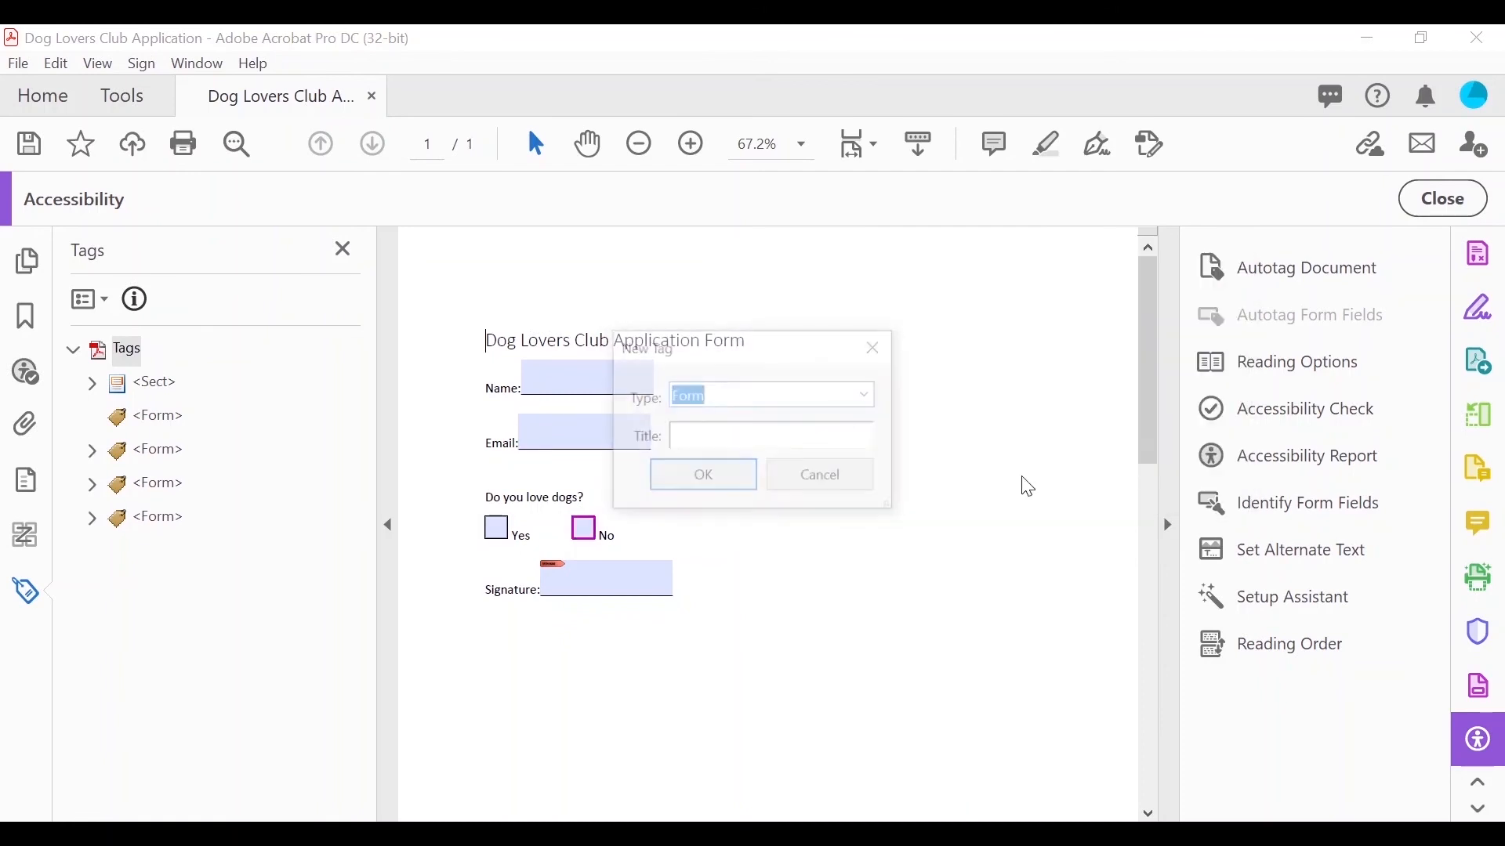
{"action": "left_click", "coordinate": [737, 485]}
{"action": "left_click", "coordinate": [1019, 481]}
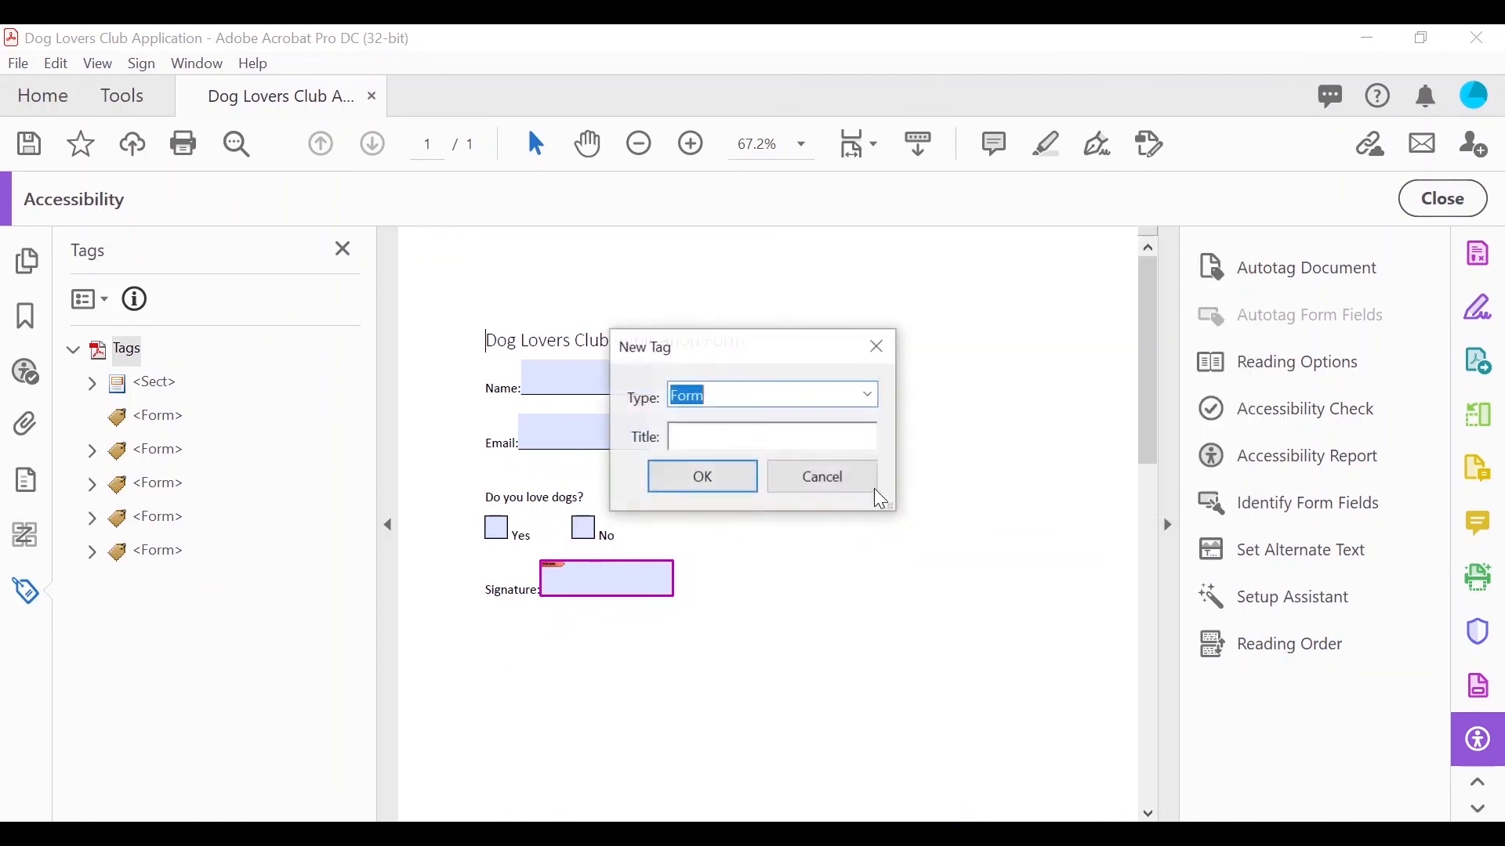
{"action": "left_click", "coordinate": [699, 483]}
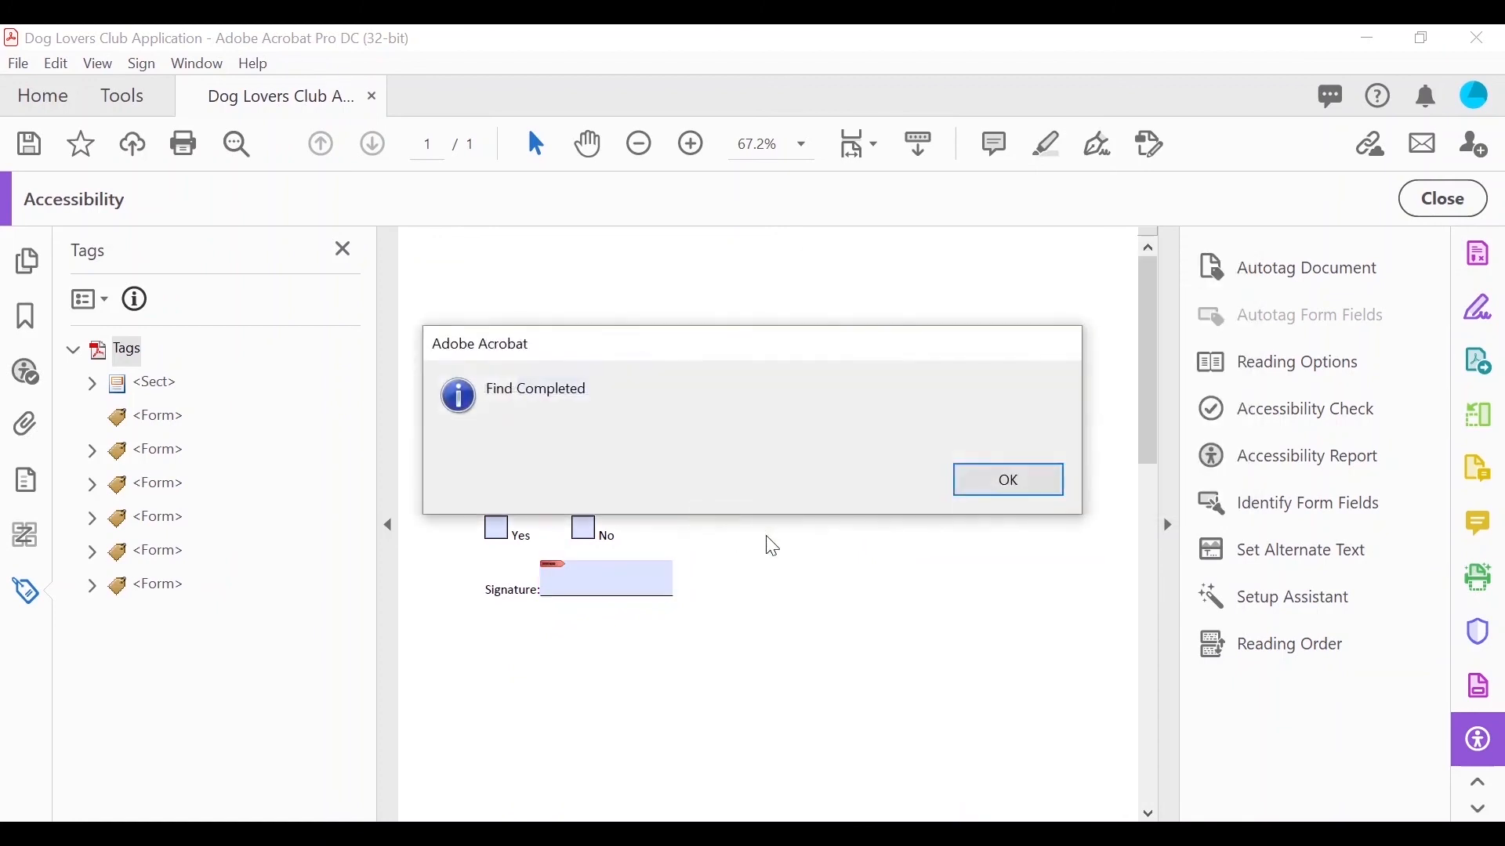
{"action": "left_click", "coordinate": [1009, 483]}
{"action": "left_click", "coordinate": [1167, 486]}
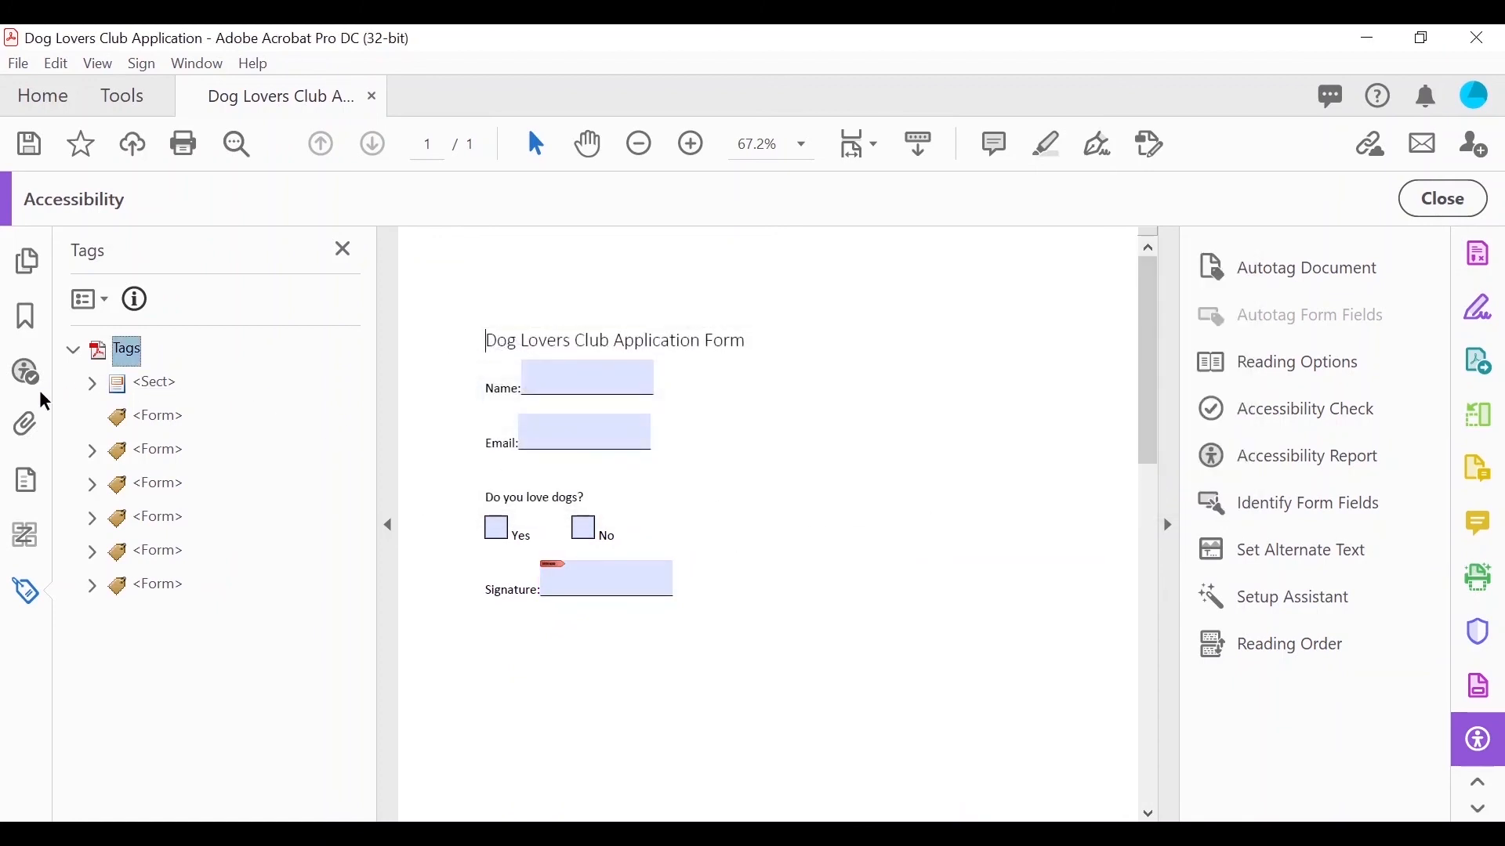
Step: Rerun the check from the Accessibility Checker results and collapse the Page Content and Forms categories
{"action": "left_click", "coordinate": [25, 372]}
{"action": "left_click", "coordinate": [205, 492]}
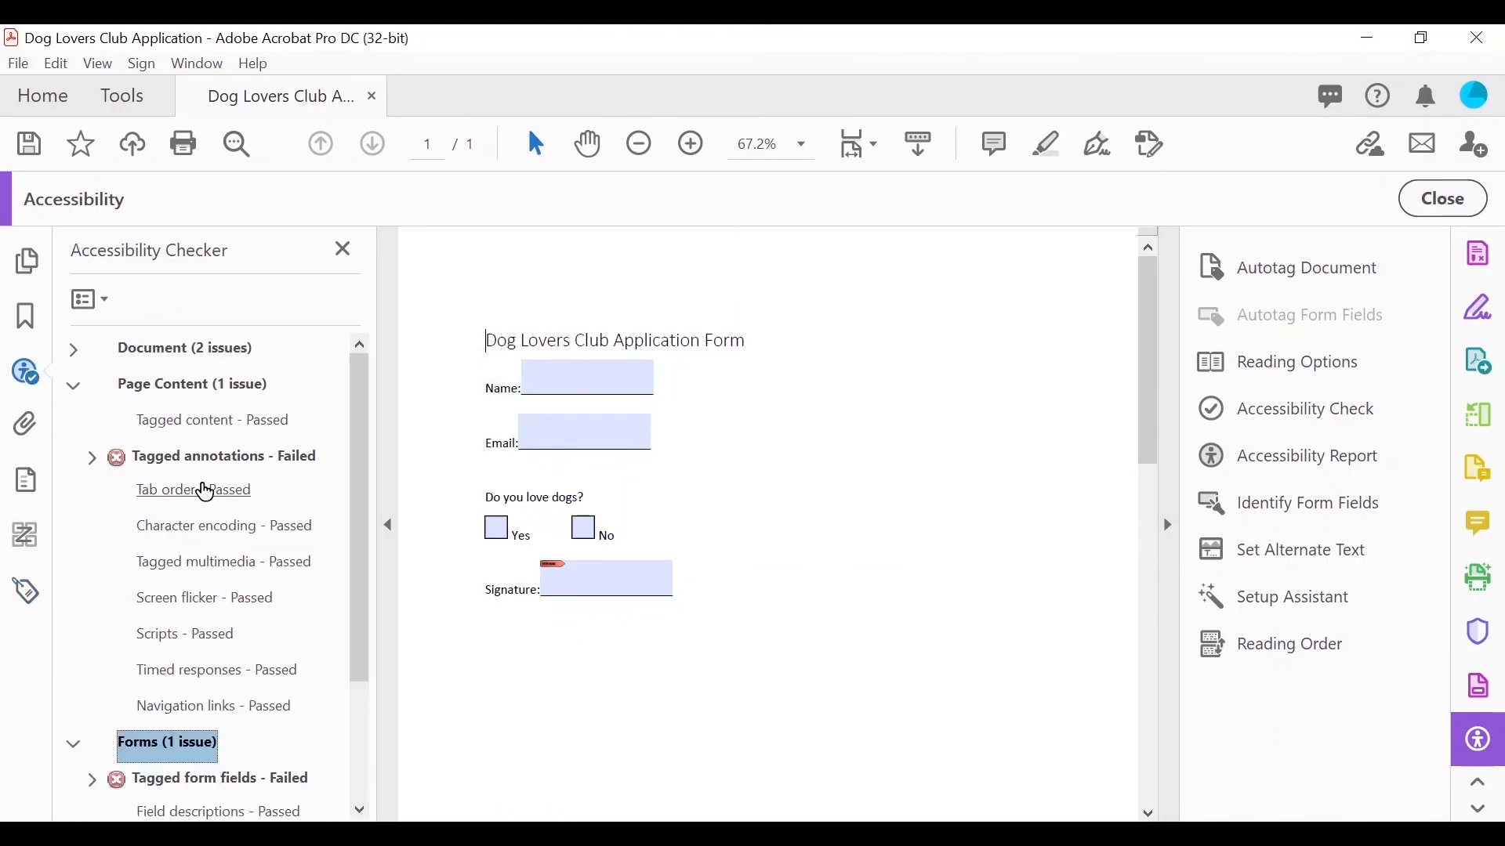
{"action": "right_click", "coordinate": [208, 496]}
{"action": "left_click", "coordinate": [292, 581]}
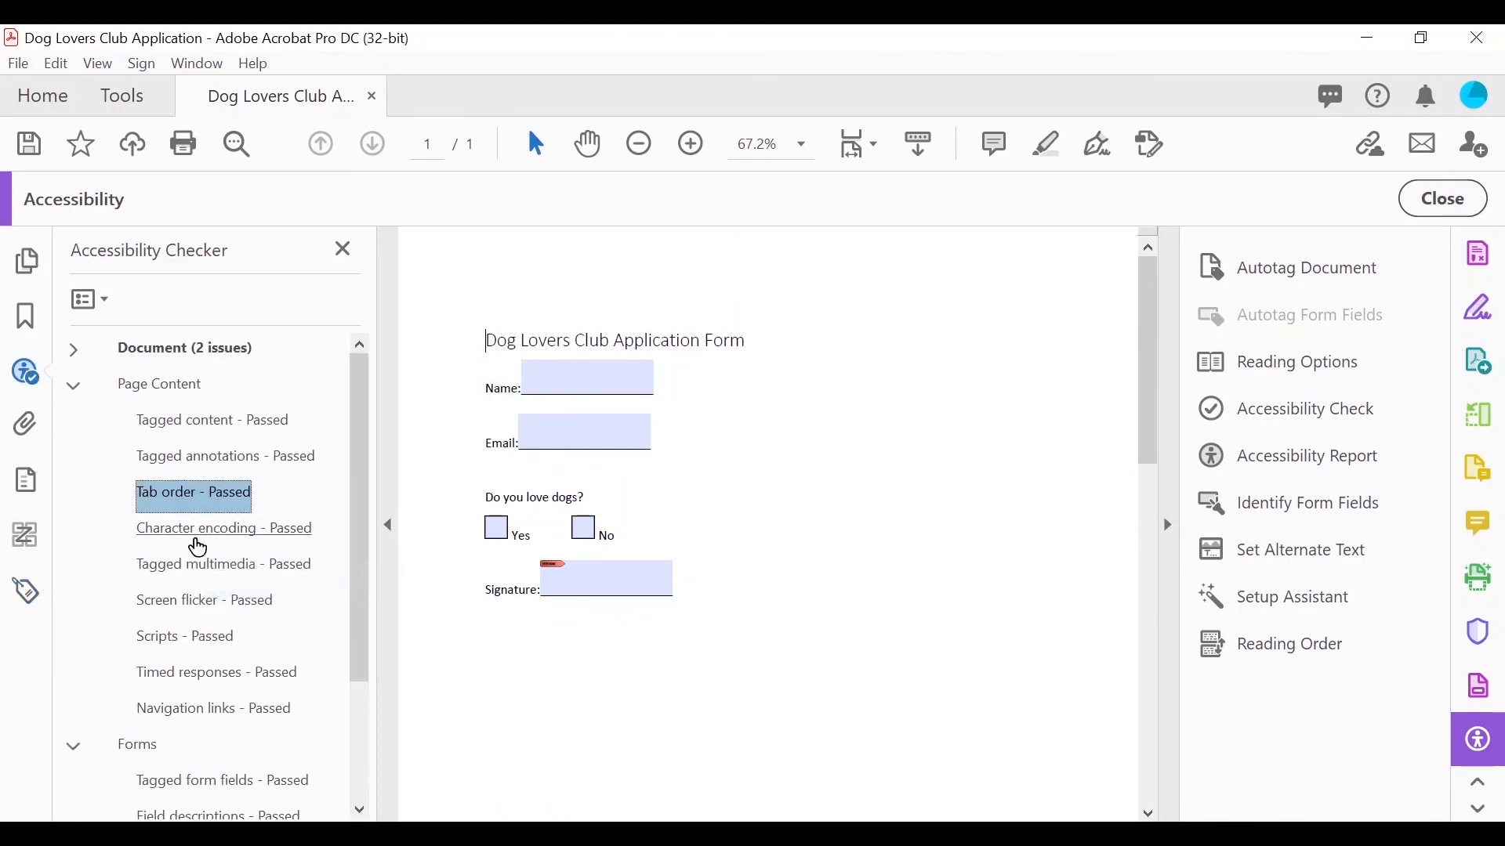
{"action": "left_click", "coordinate": [82, 396]}
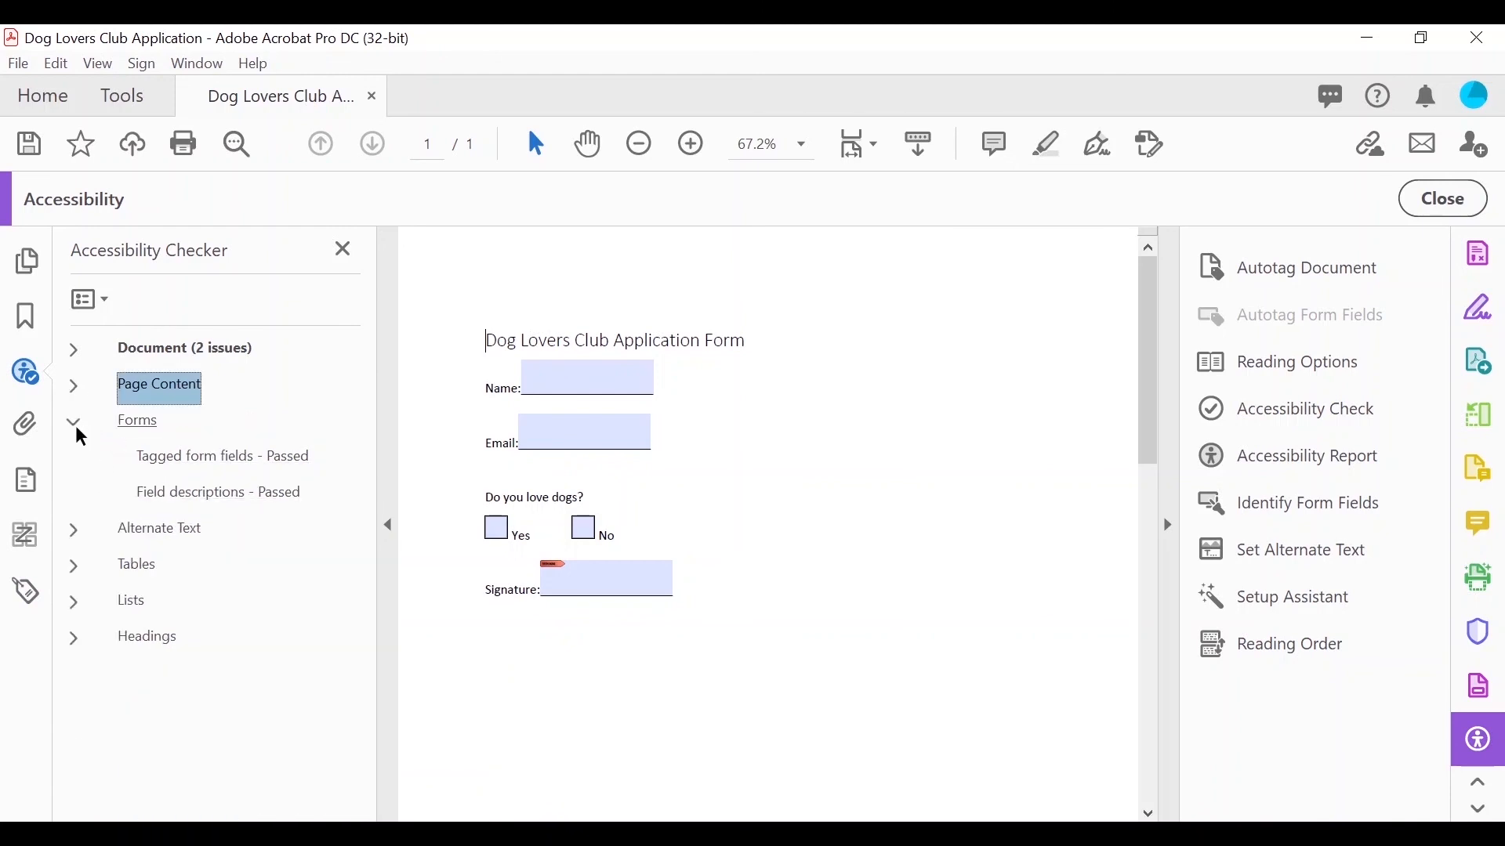
{"action": "left_click", "coordinate": [79, 431]}
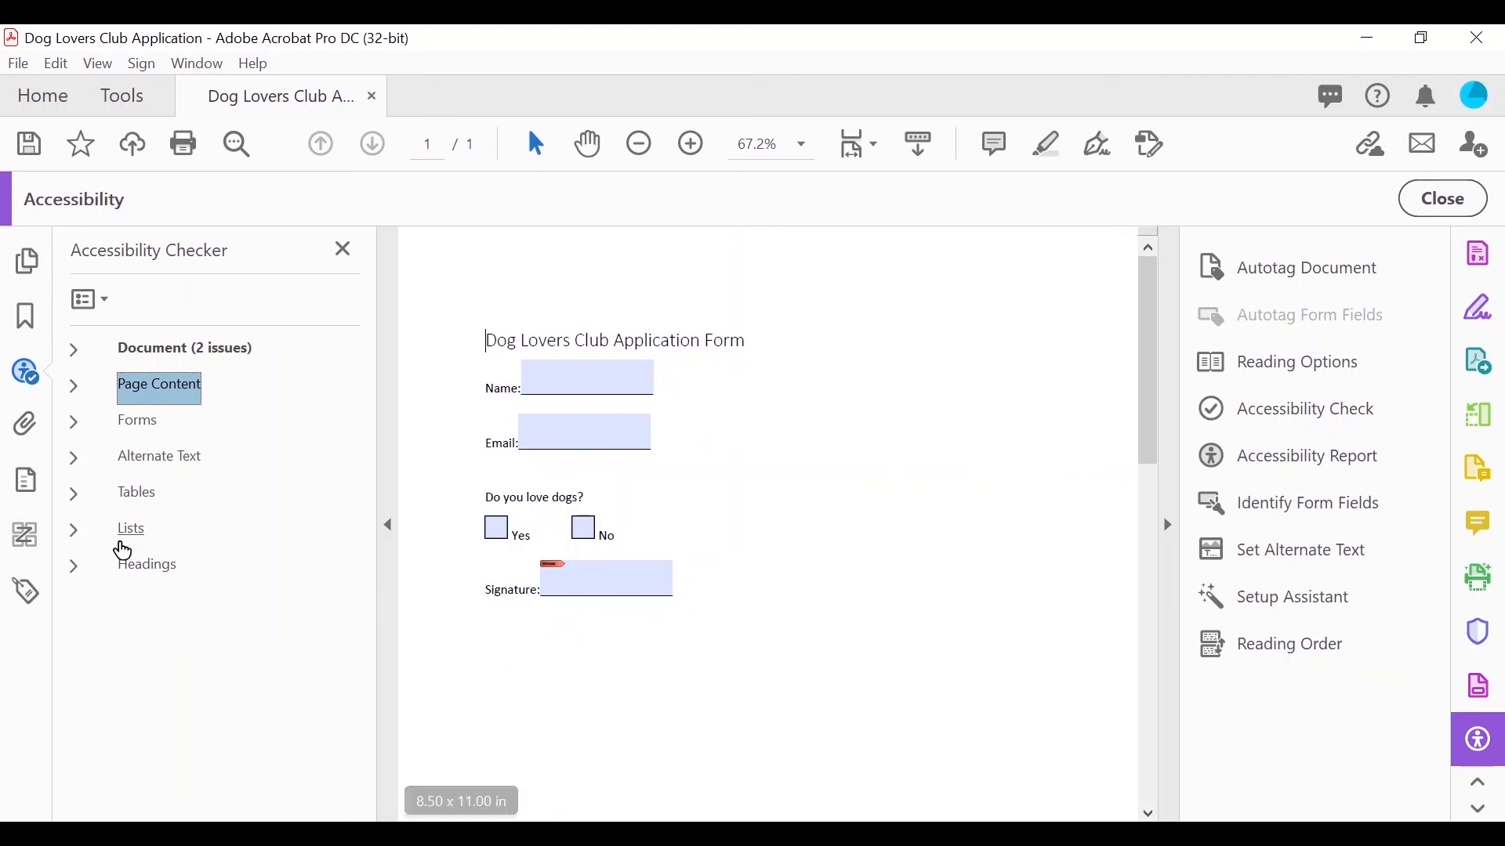
Step: Move the Name and Email fields in the reading order so each directly follows its own text label
{"action": "left_click", "coordinate": [29, 543]}
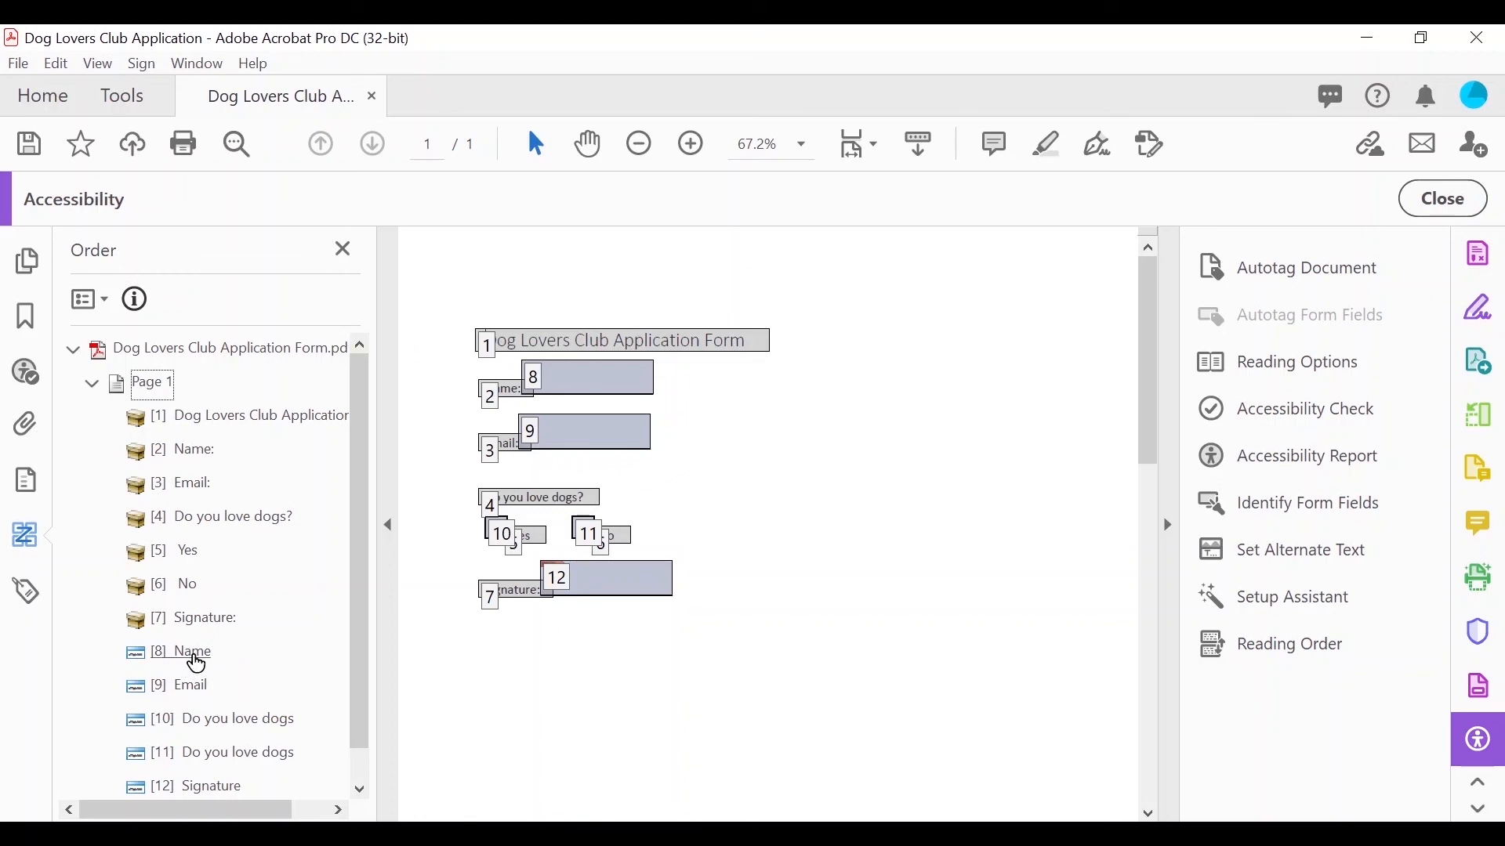
{"action": "left_click", "coordinate": [194, 663]}
{"action": "left_click_drag", "start_coordinate": [217, 542], "coordinate": [189, 465]}
{"action": "left_click_drag", "start_coordinate": [192, 688], "coordinate": [189, 533]}
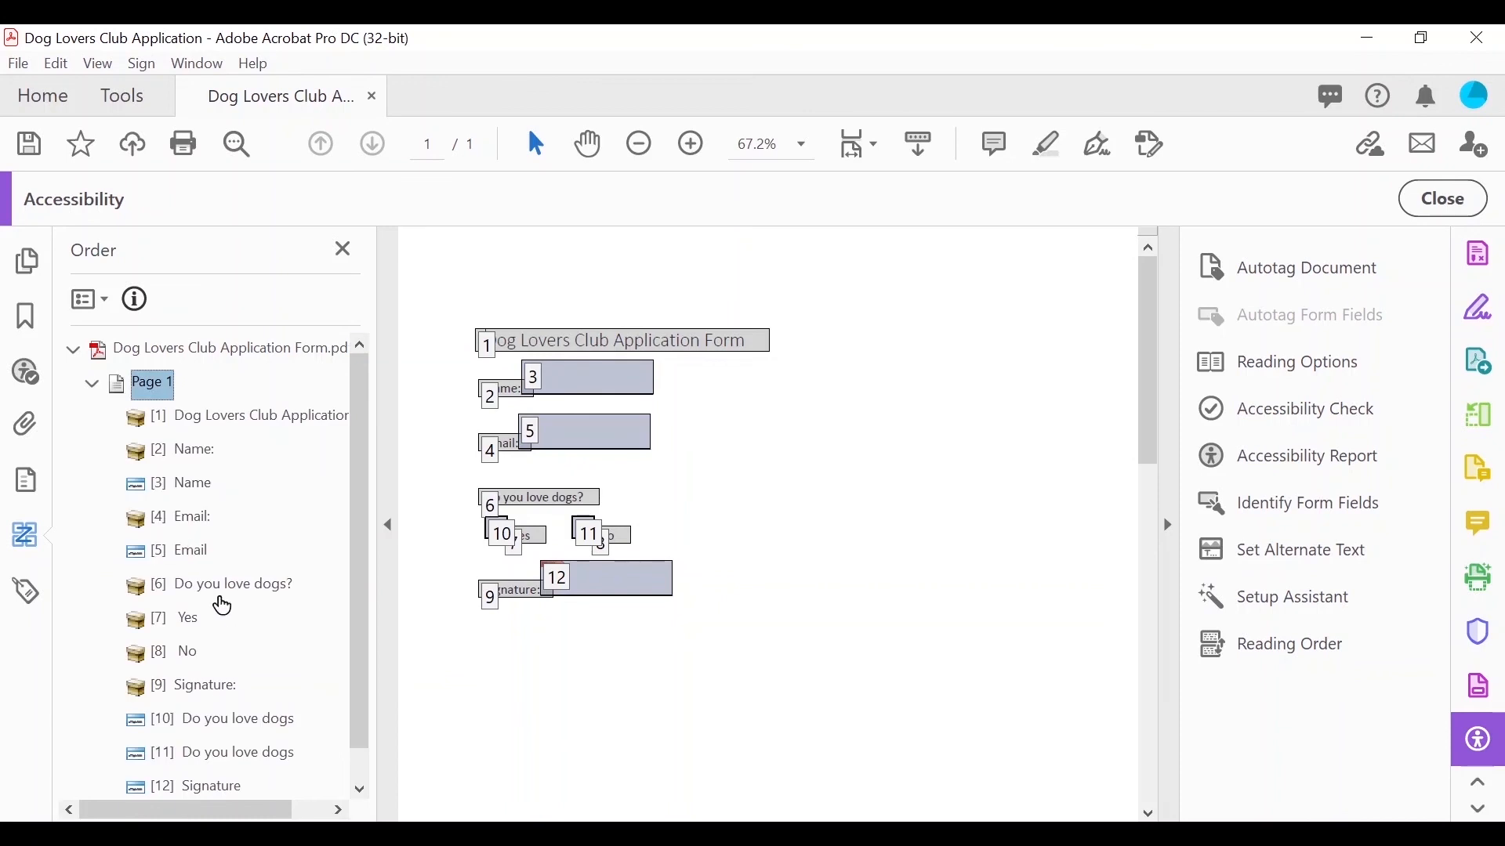
Step: Move the two "Do you love dogs" checkboxes in the reading order to directly after their Yes and No labels
{"action": "left_click", "coordinate": [211, 721]}
{"action": "left_click_drag", "start_coordinate": [214, 727], "coordinate": [187, 642]}
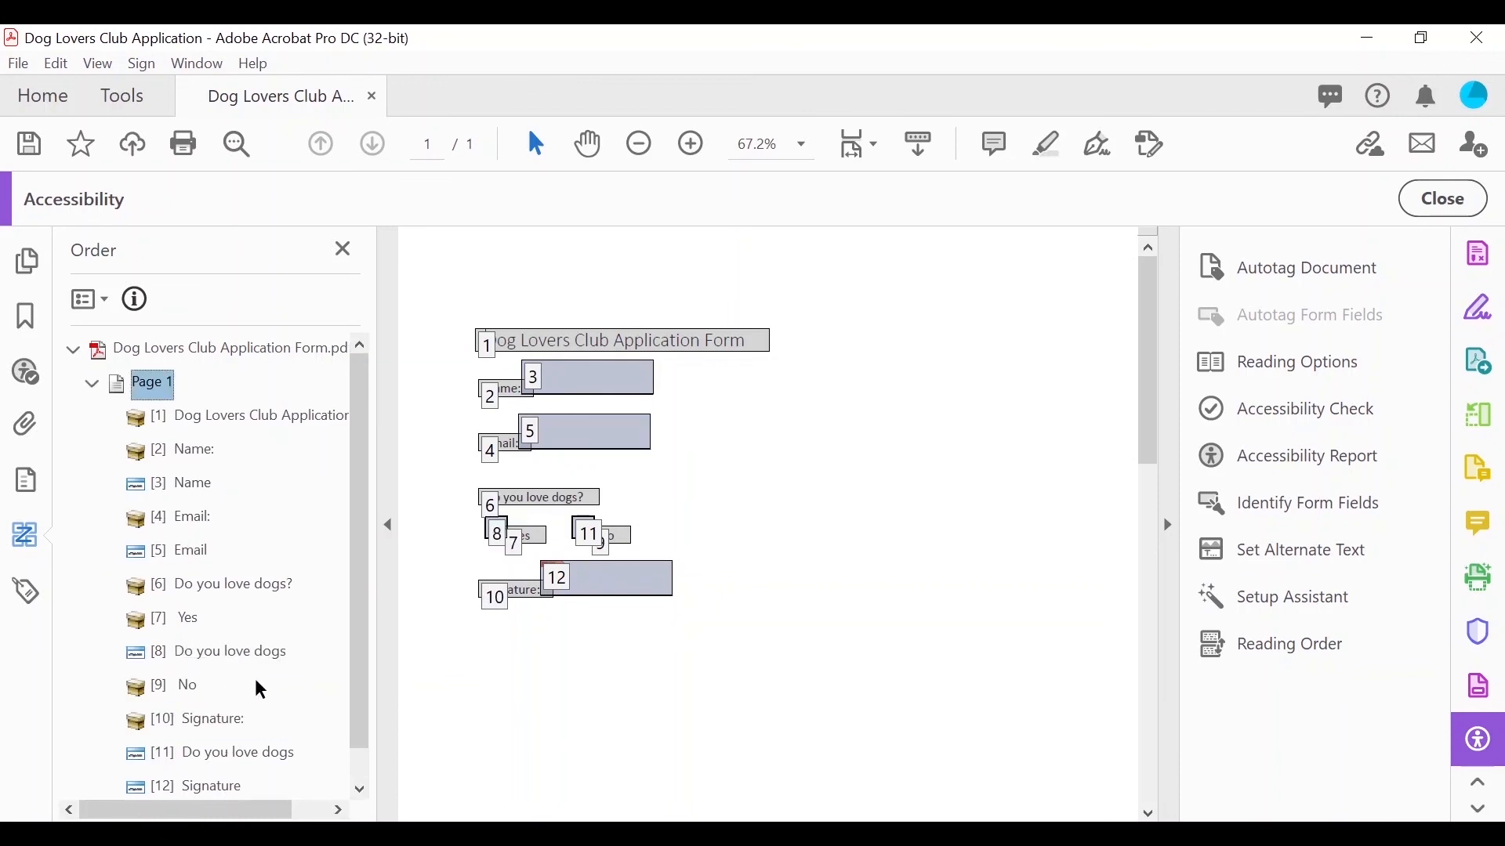
{"action": "left_click", "coordinate": [213, 746]}
{"action": "left_click_drag", "start_coordinate": [213, 746], "coordinate": [188, 695]}
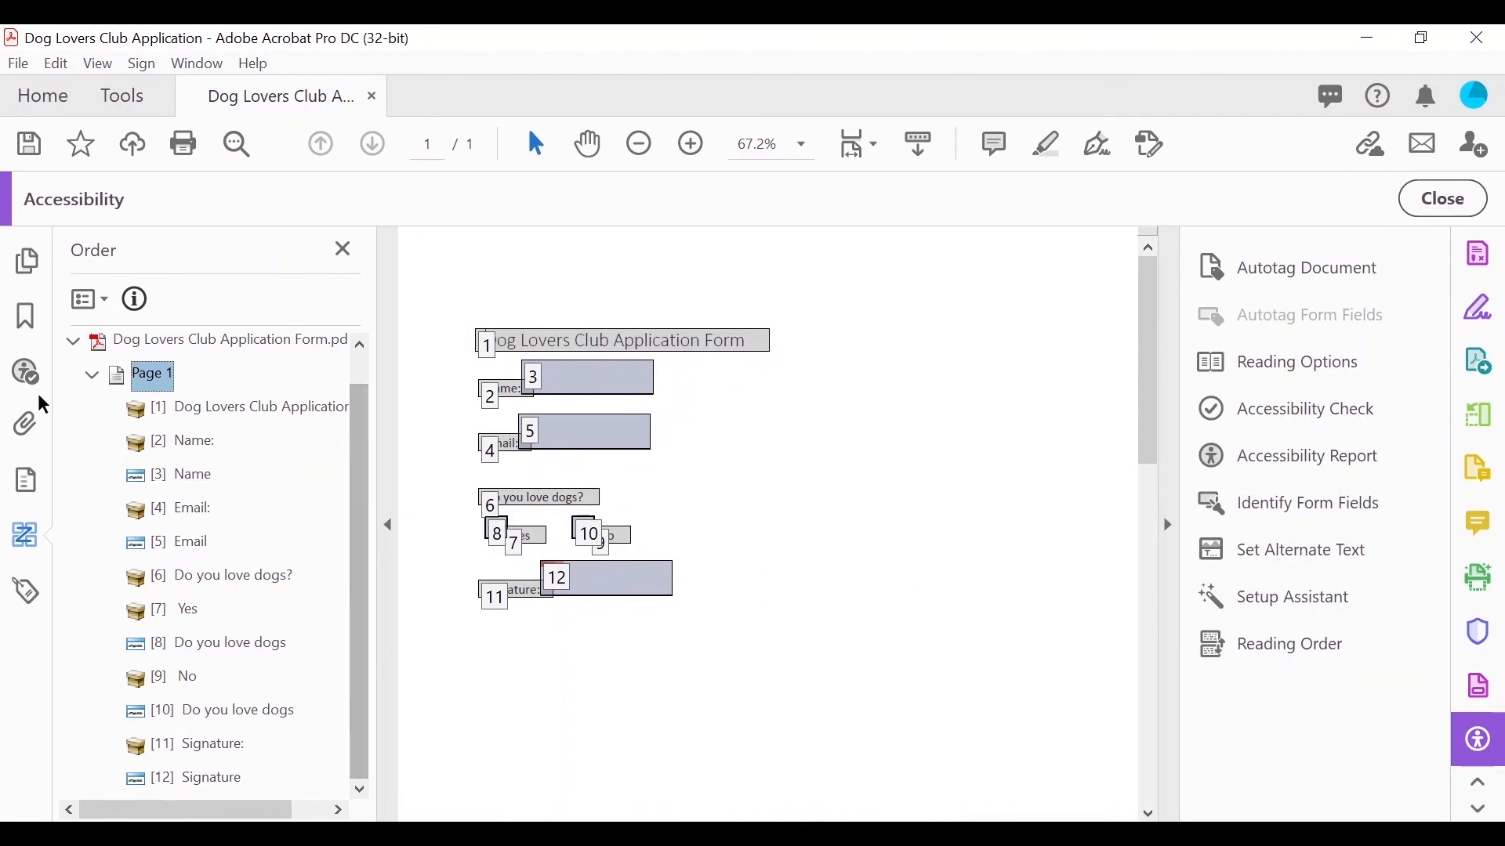
Step: Return to the Accessibility Checker results
{"action": "left_click", "coordinate": [24, 375]}
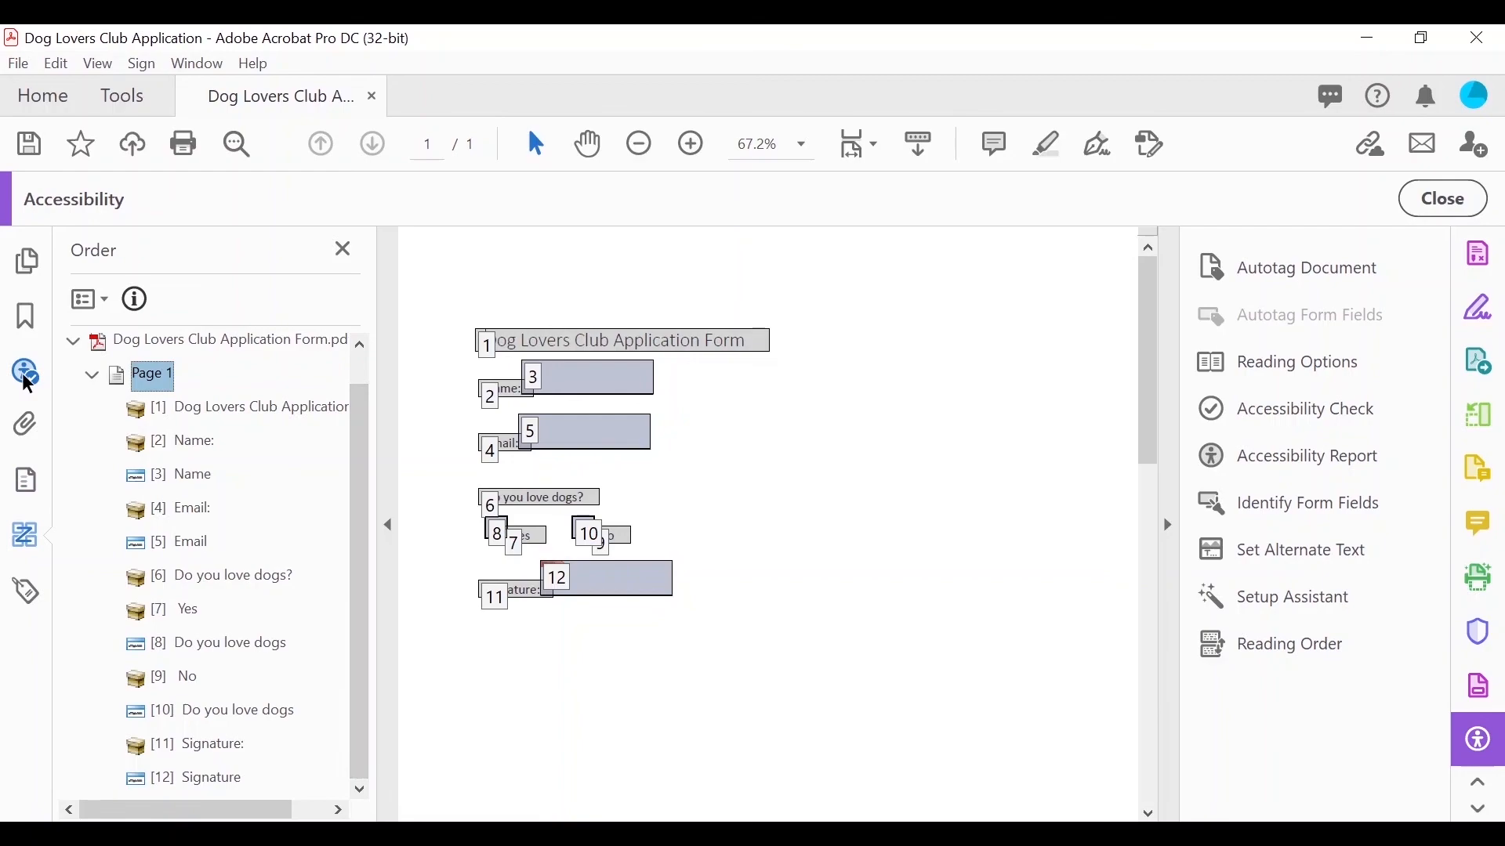